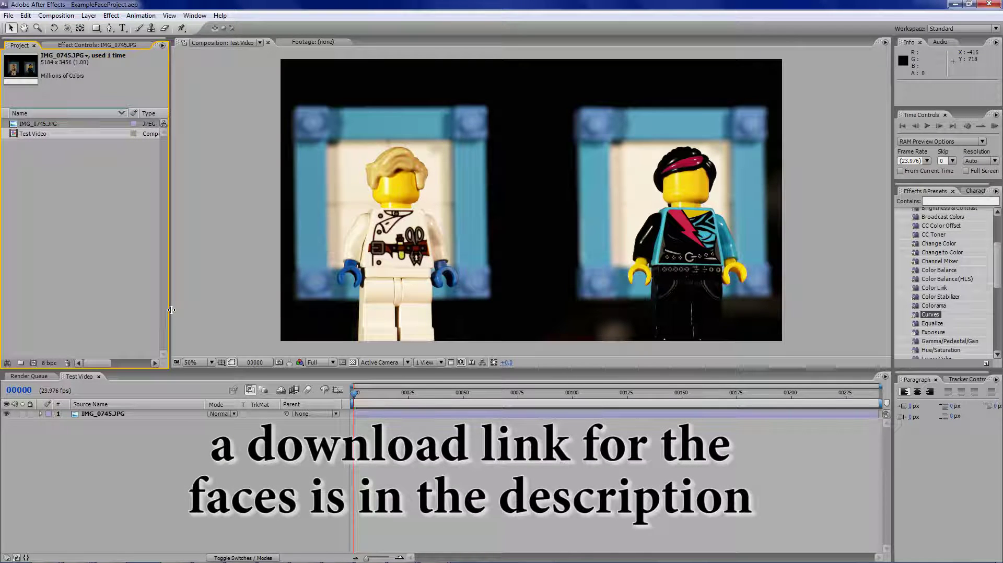
# - Import the male mouth, brow and eye image sequences from the 4k tras folder and name them Male mouths, Male brow and Male Eyes
pyautogui.click(368, 473)
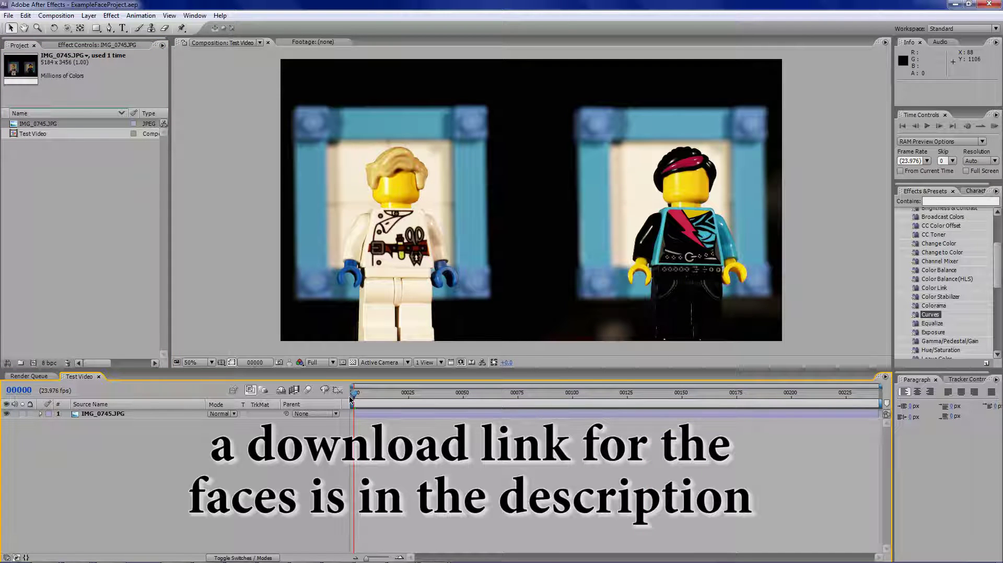
pyautogui.doubleClick(87, 306)
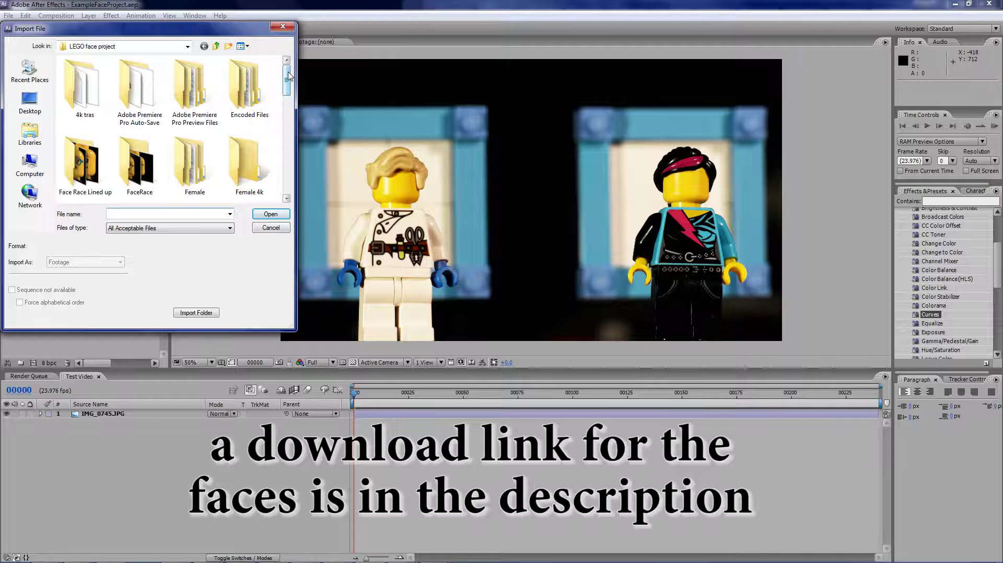
pyautogui.doubleClick(84, 88)
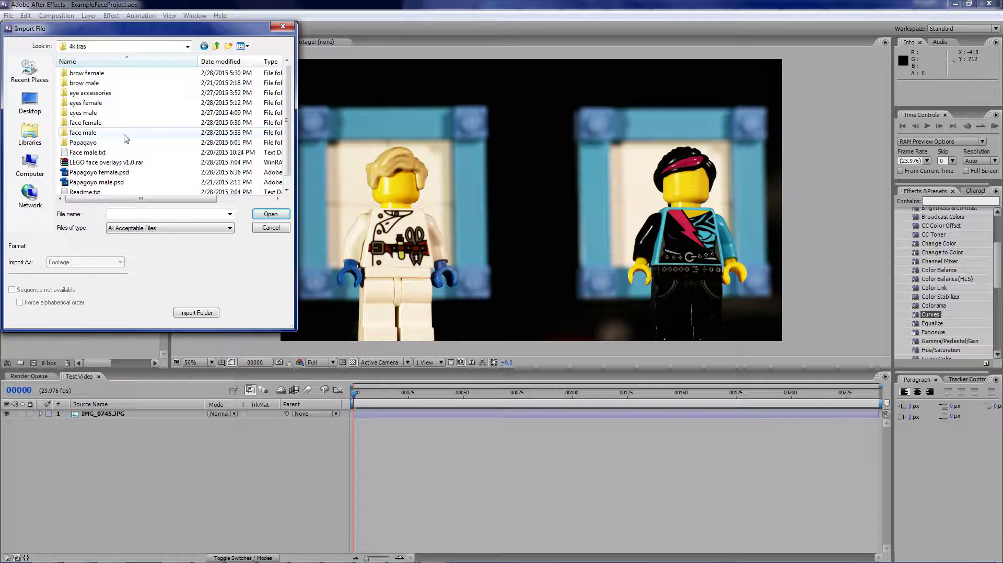
pyautogui.doubleClick(83, 132)
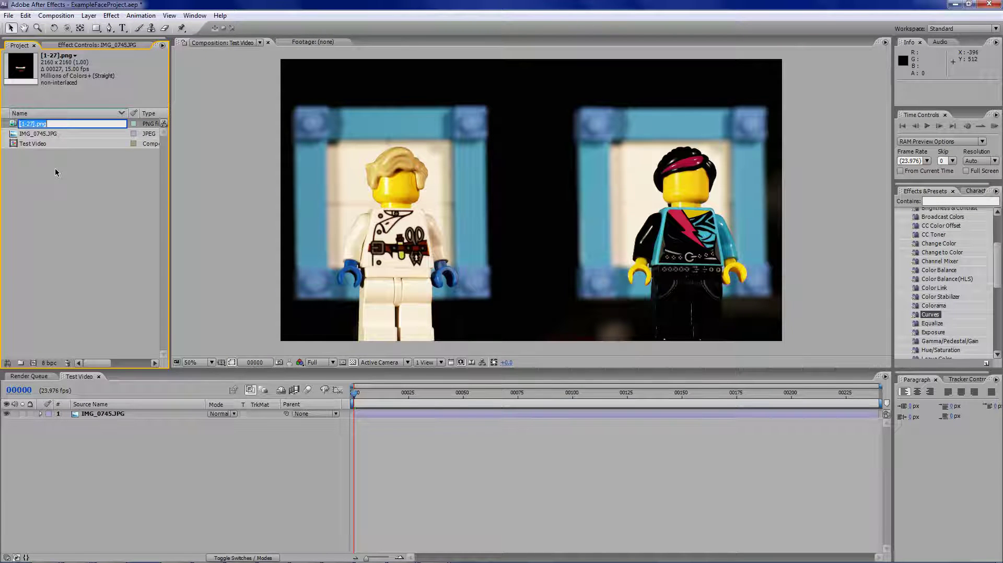
pyautogui.write('Male mou')
pyautogui.doubleClick(56, 168)
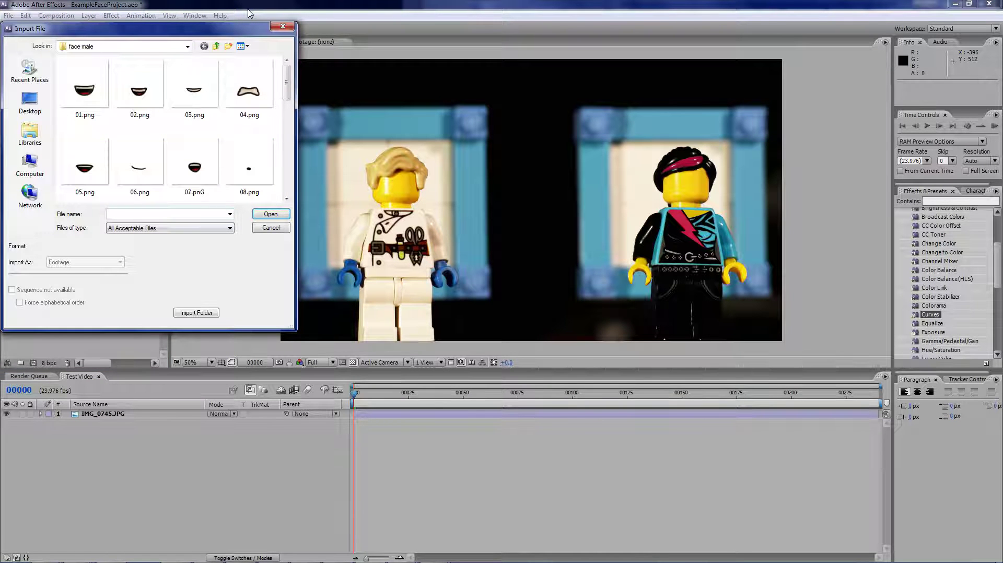
pyautogui.click(216, 46)
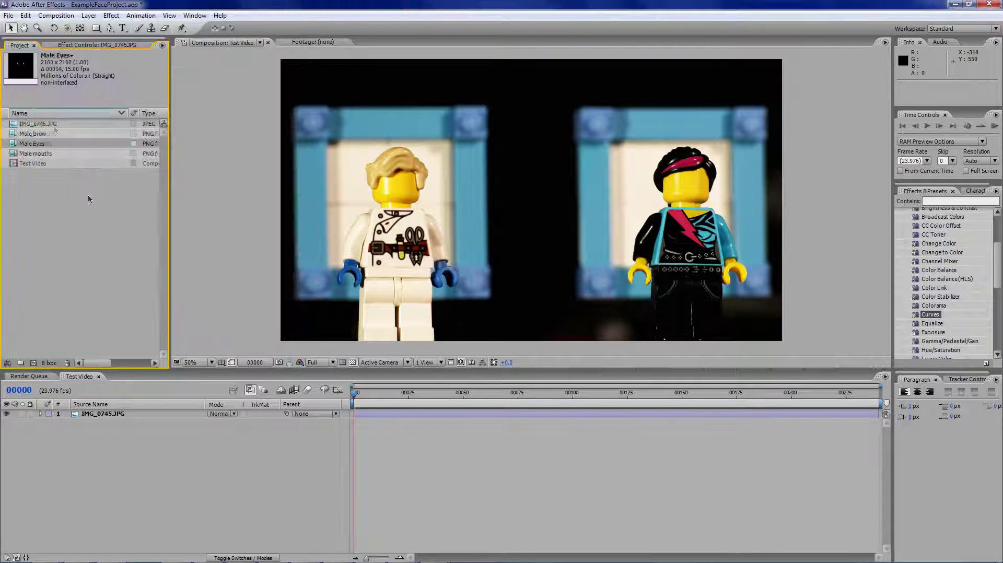
# - Create the project folders Male faces parts, Female face parts and Background animation, and sort the imported footage into them
pyautogui.rightClick(88, 198)
pyautogui.press('Escape')
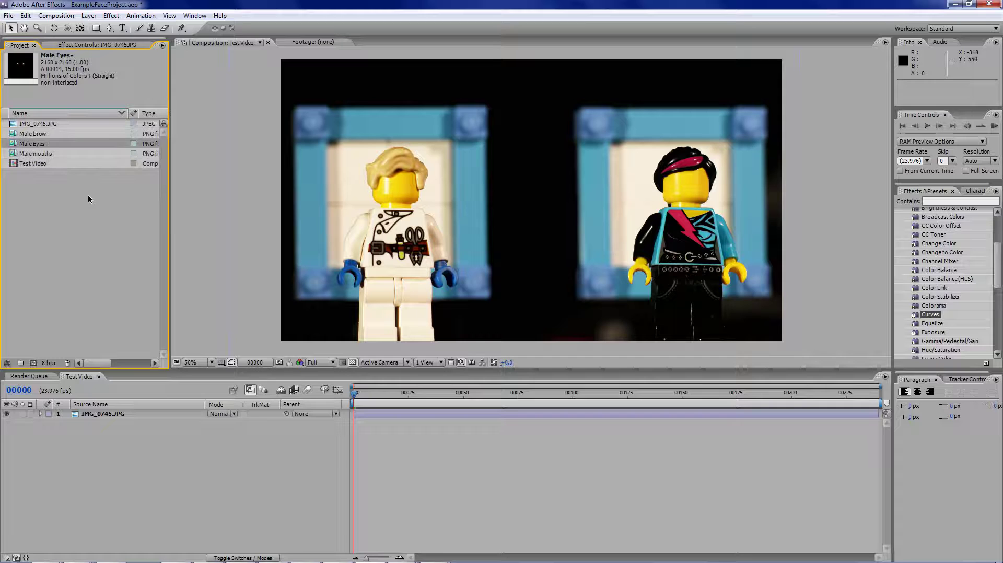
pyautogui.hotkey('ctrl', 'alt', 'shift', 'n')
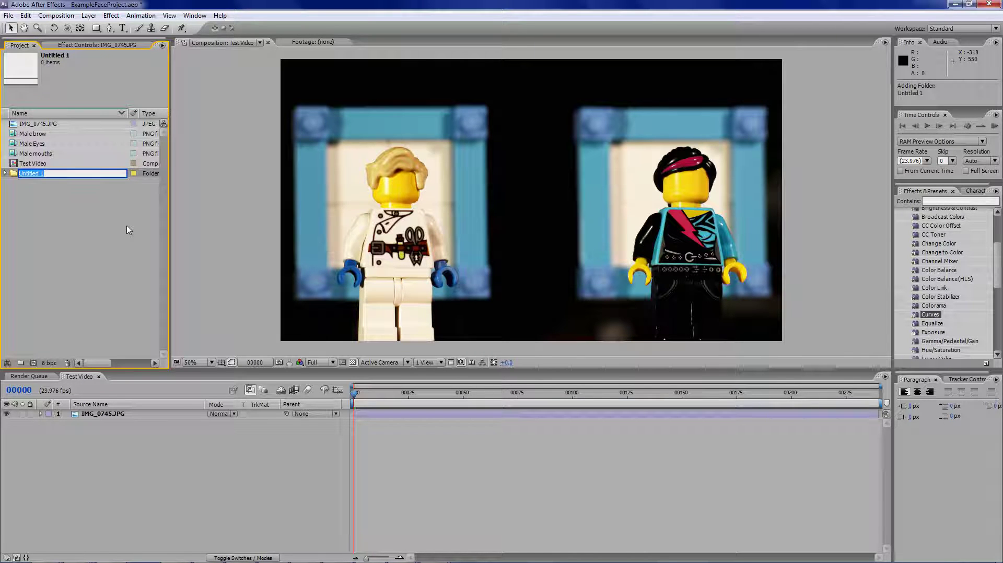
pyautogui.write('Male faces parts')
pyautogui.press('Return')
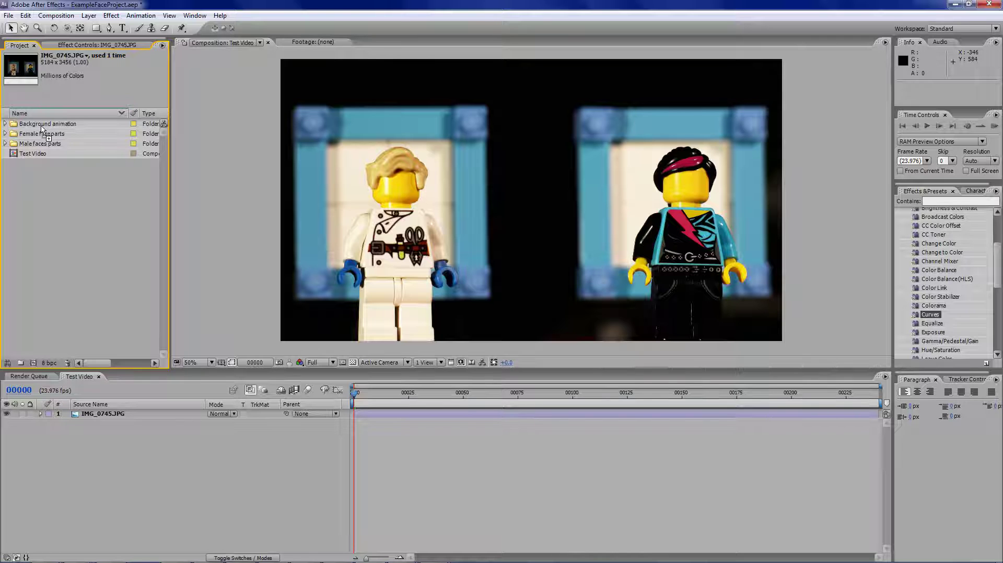
pyautogui.click(93, 214)
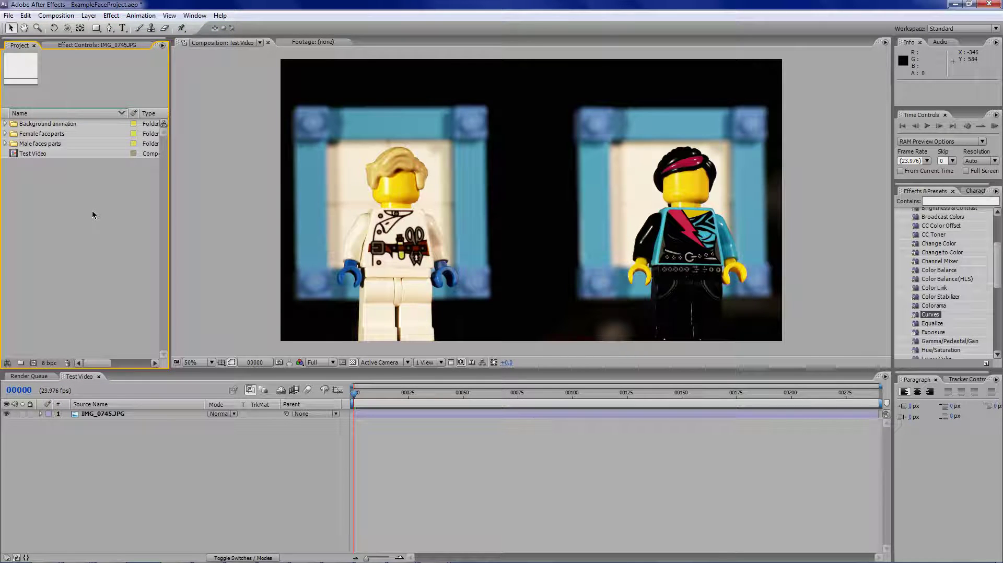
# - Create a 1080 x 1080 composition named Male face at 23.976 frames per second with a duration of 240 frames
pyautogui.hotkey('ctrl', 'n')
pyautogui.doubleClick(71, 130)
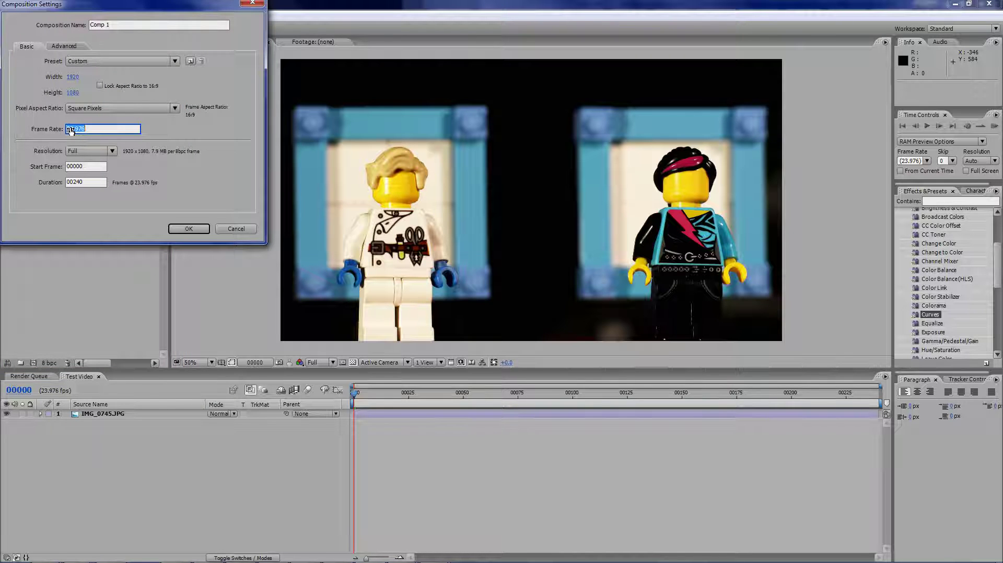
pyautogui.click(215, 182)
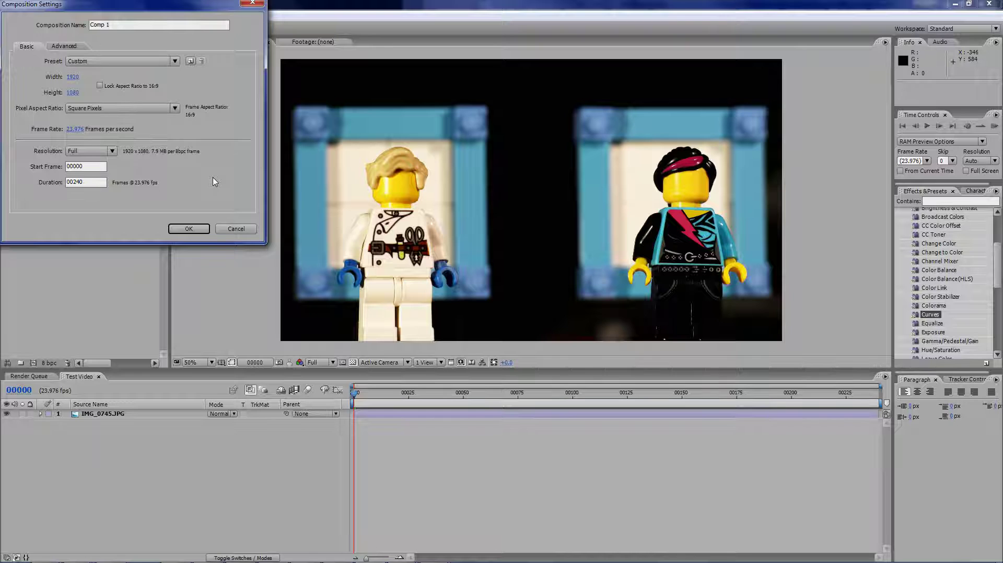
pyautogui.press('Tab')
pyautogui.write('1080')
pyautogui.hotkey('shift', 'Tab')
pyautogui.write('M')
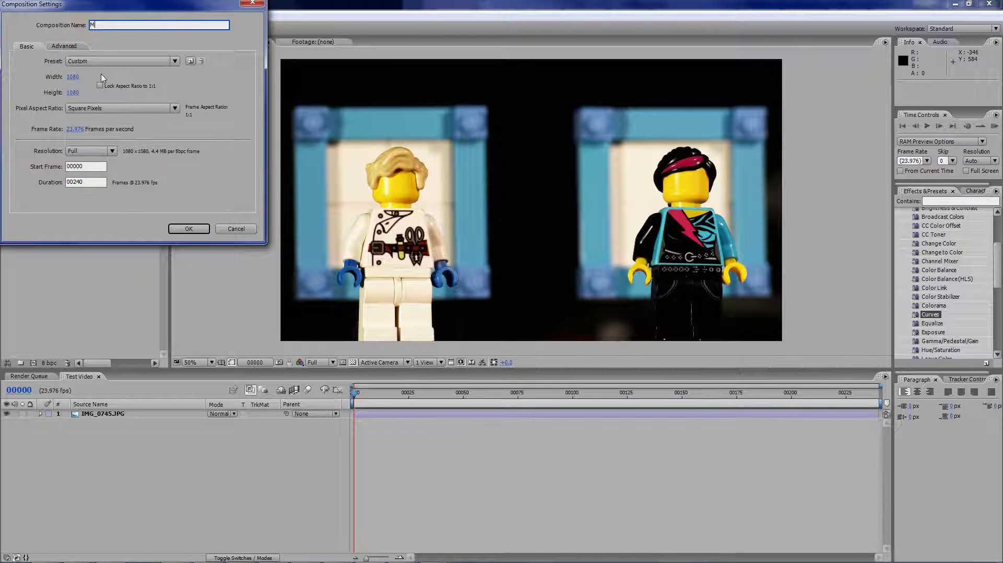
pyautogui.write('ale face')
pyautogui.moveTo(84, 182); pyautogui.dragTo(69, 183)
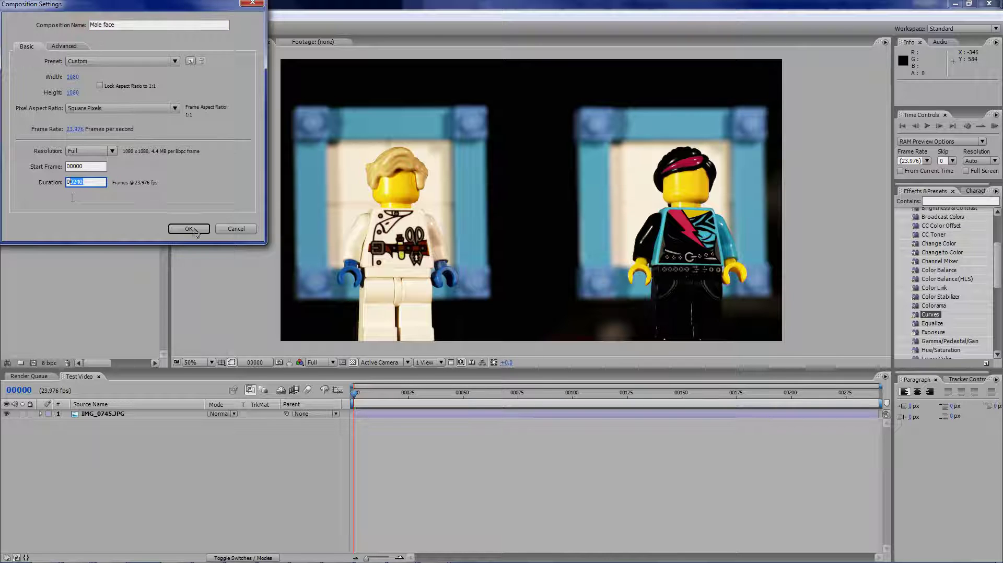
pyautogui.press('End')
pyautogui.press('Return')
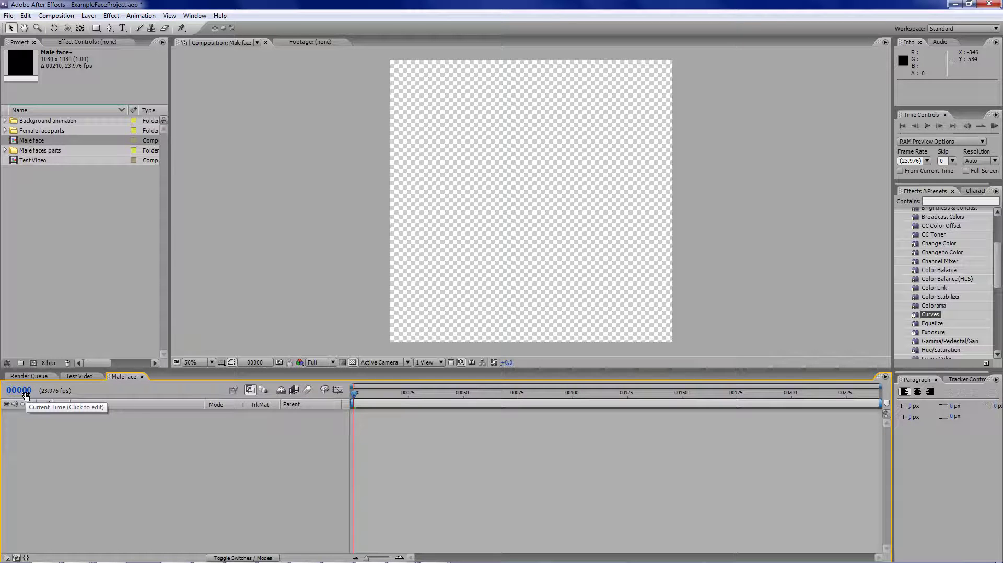
# - Switch the timeline's time display to timecode and back to frame numbers
pyautogui.keyDown('ctrl'); pyautogui.click(39, 389); pyautogui.keyUp('ctrl')
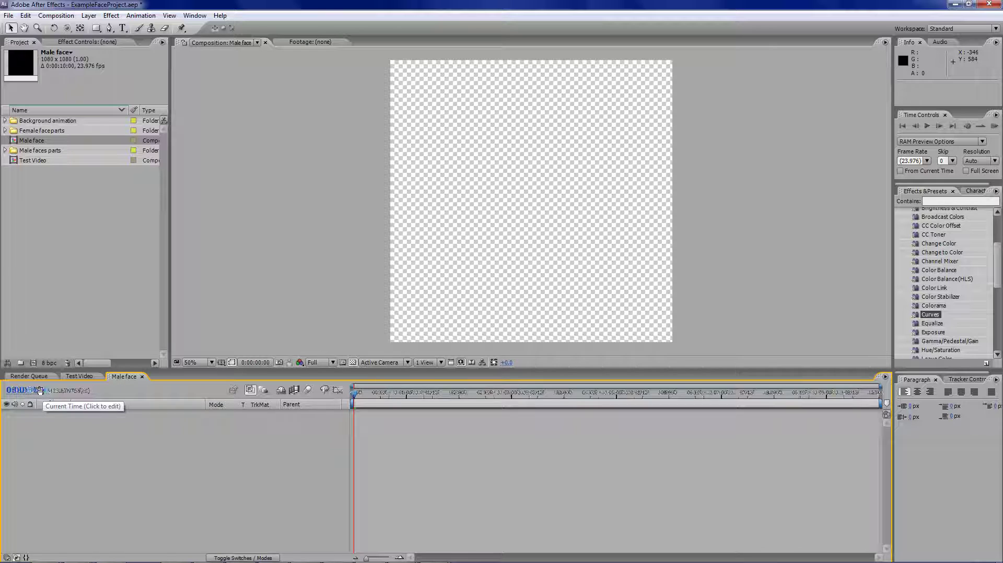
pyautogui.keyDown('ctrl'); pyautogui.click(40, 390); pyautogui.keyUp('ctrl')
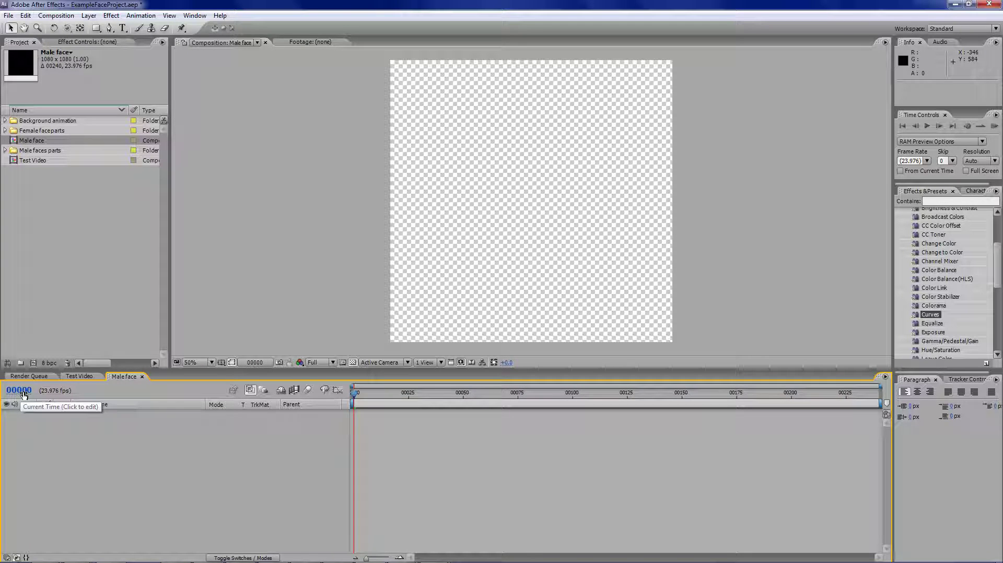
# - Add the Male Eyes sequence to the Male face composition at frame 0 and scale it to 50.4%
pyautogui.click(74, 208)
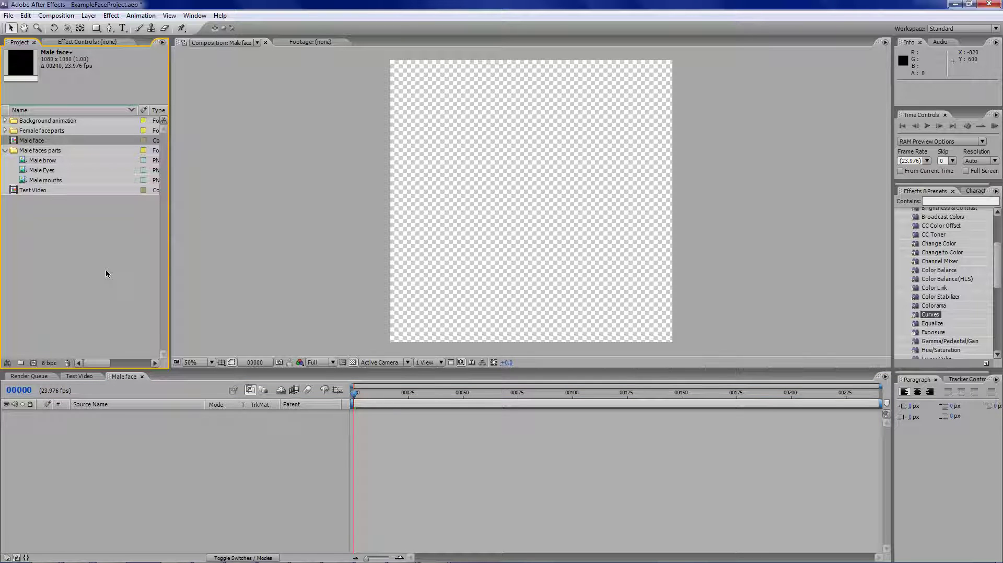
pyautogui.moveTo(42, 170); pyautogui.dragTo(358, 418)
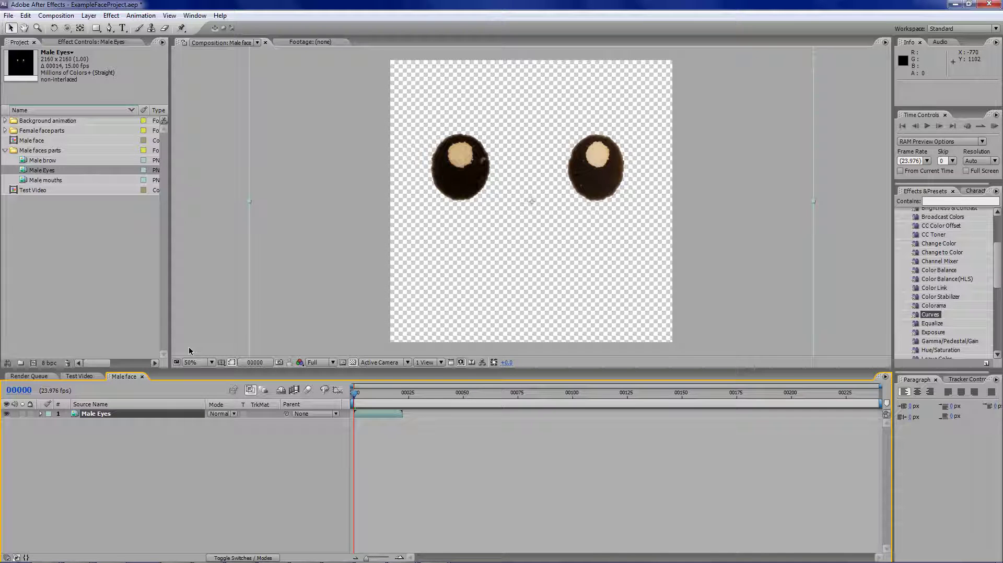
pyautogui.click(40, 413)
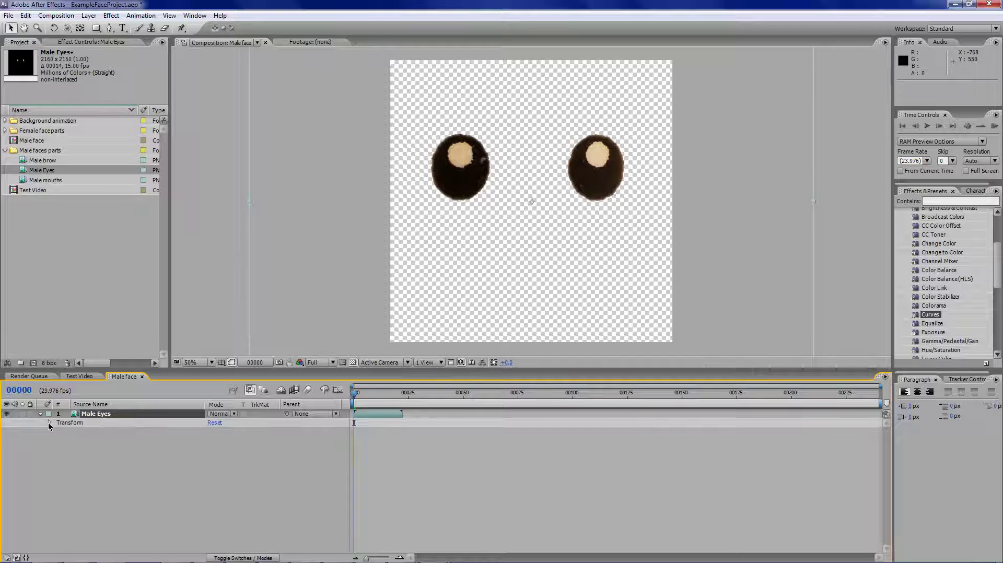
pyautogui.click(49, 422)
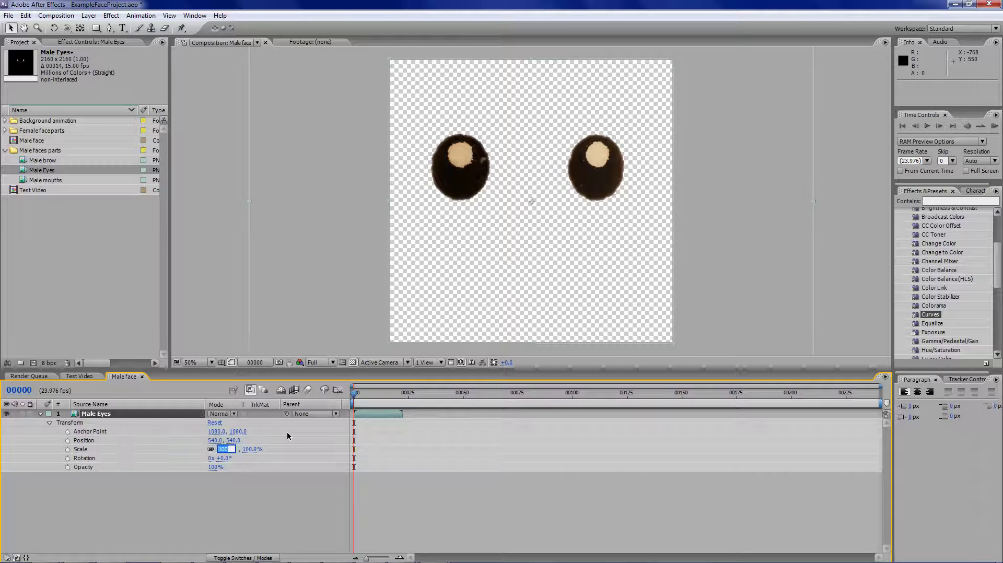
pyautogui.write('50.4')
pyautogui.press('Return')
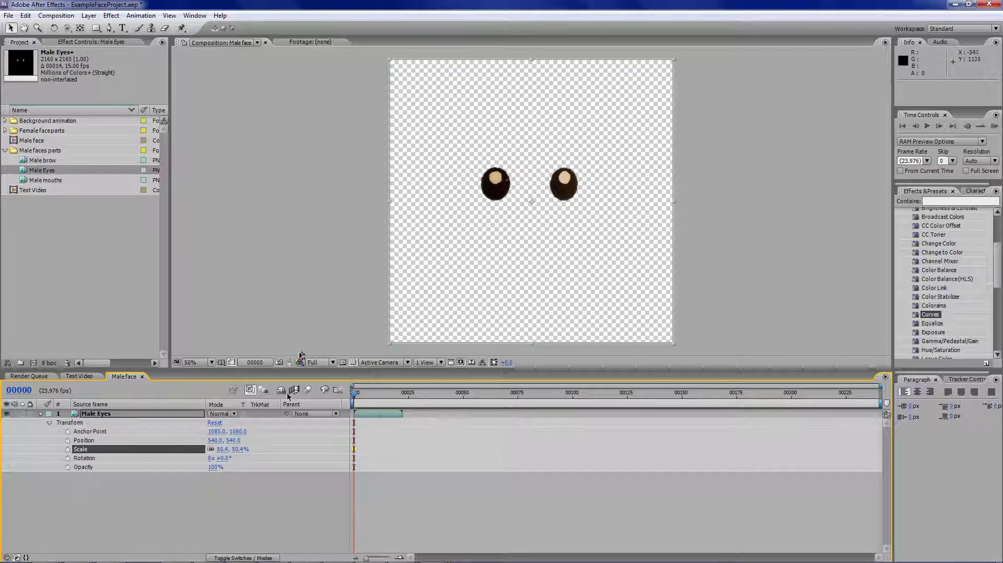
# - Add the Male brow and Male mouths sequences below the eyes layer and scale them down to match the eyes
pyautogui.click(37, 160)
pyautogui.hotkey('ctrl', '/')
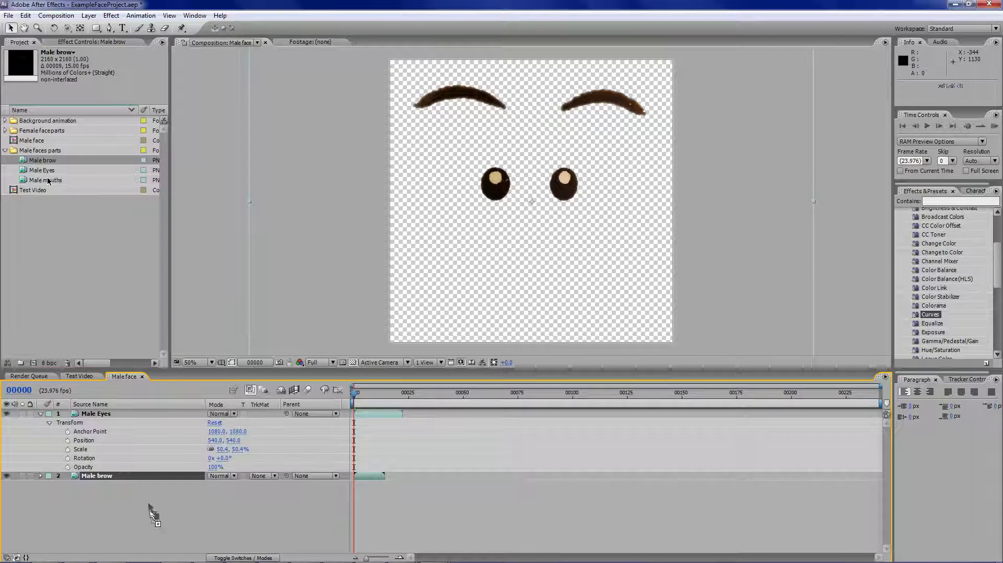
pyautogui.moveTo(47, 181); pyautogui.dragTo(105, 488)
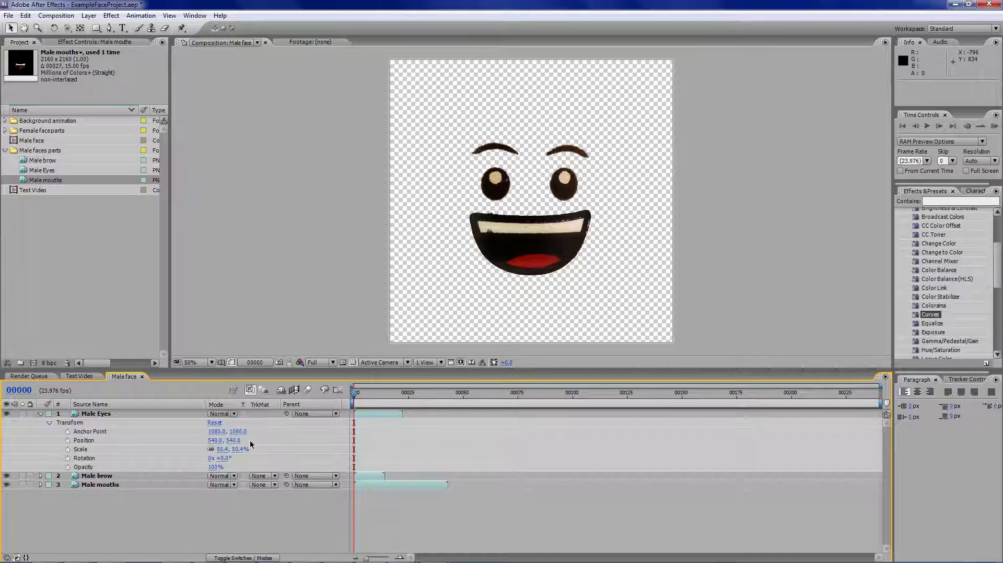
# - Enable time remapping on the eyes, brow and mouth layers, keeping only a hold keyframe at frame 0 on each
pyautogui.rightClick(370, 416)
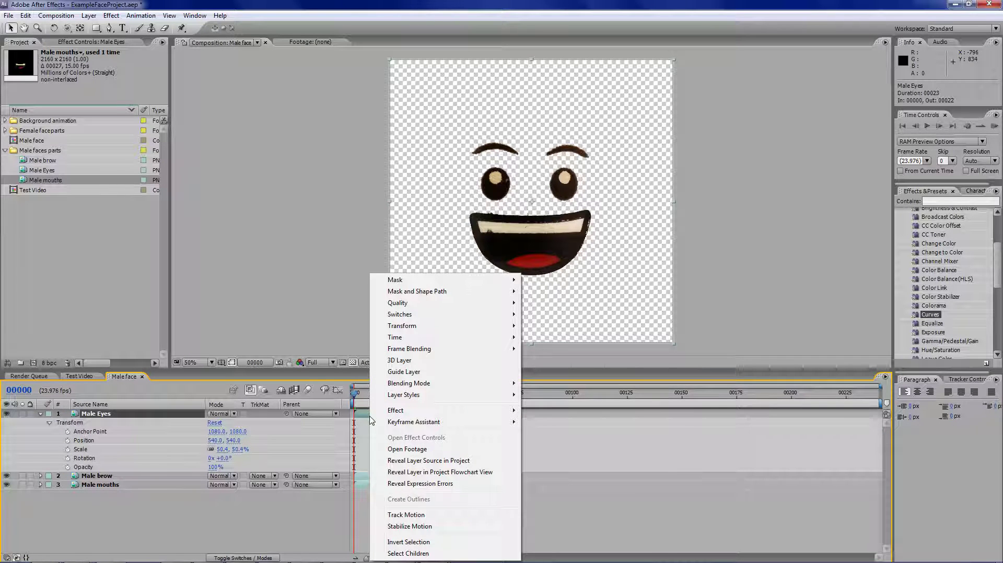
pyautogui.moveTo(407, 425)
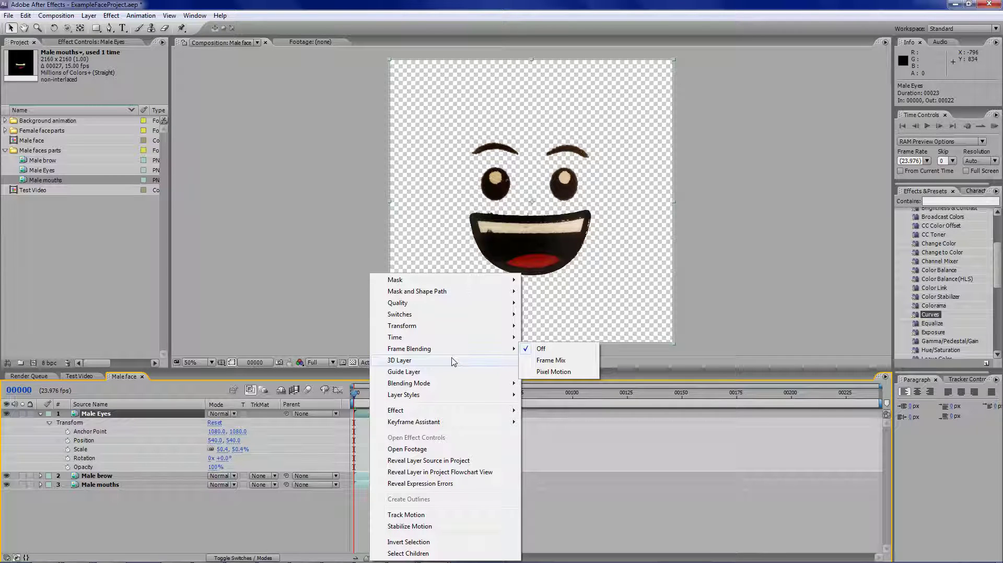
pyautogui.moveTo(470, 337)
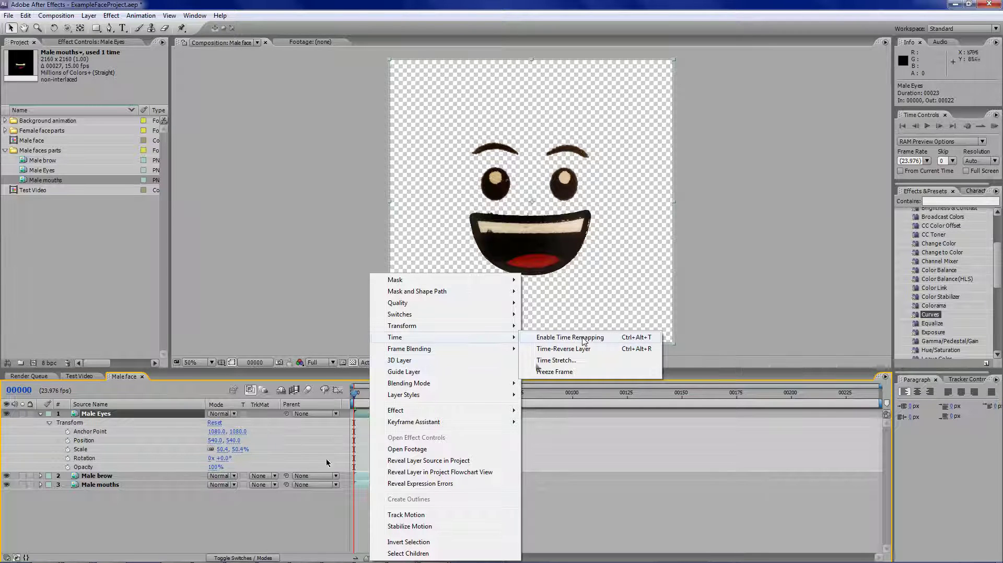
pyautogui.click(584, 340)
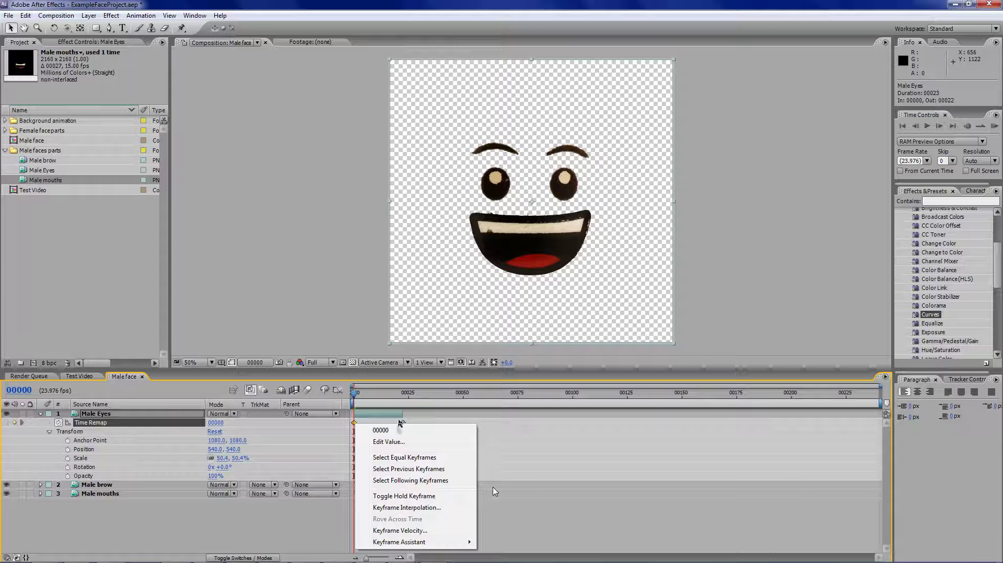
pyautogui.click(403, 423)
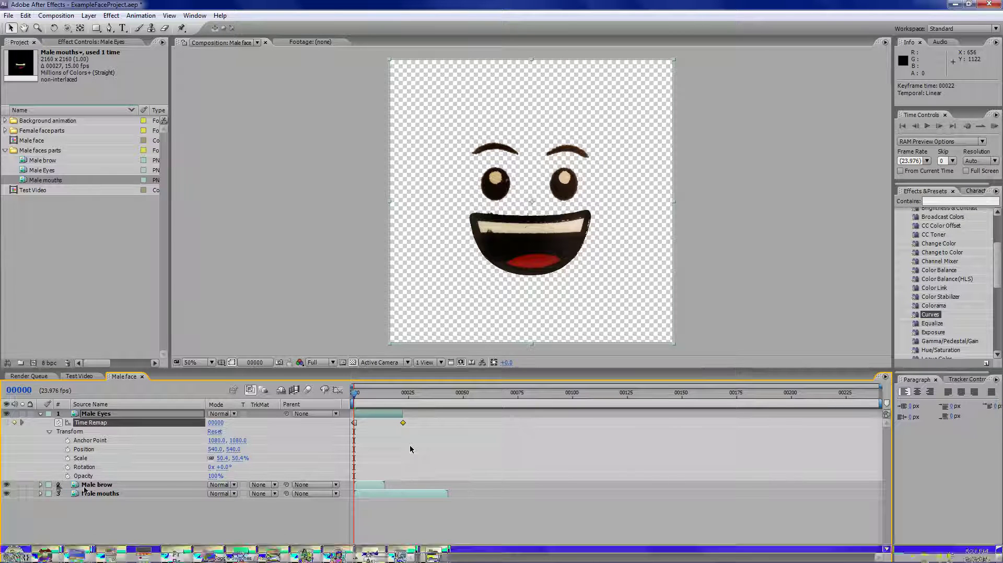
pyautogui.press('Delete')
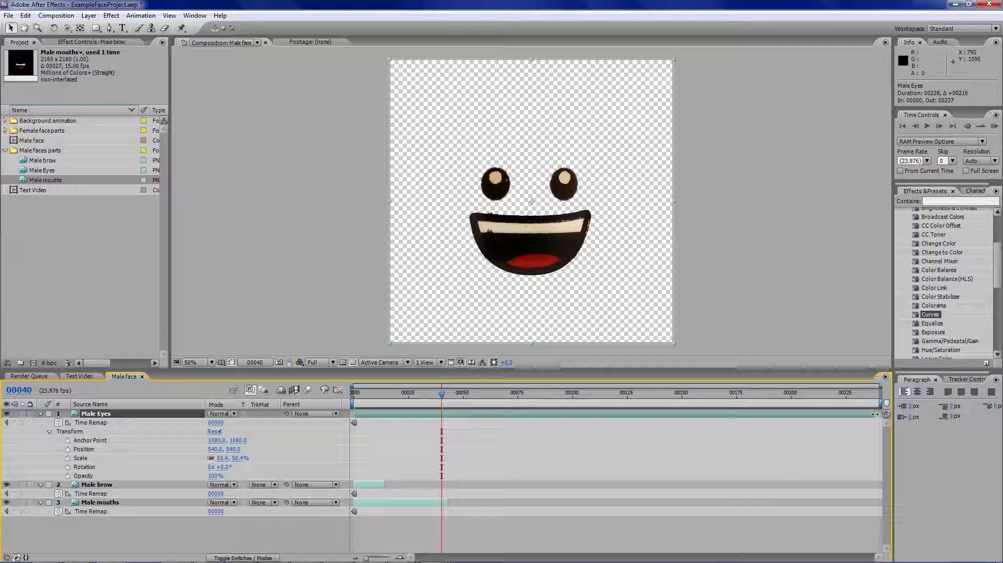
# - Extend the face part layers to the end of the composition and return to the first frame
pyautogui.moveTo(875, 500); pyautogui.dragTo(880, 502)
pyautogui.moveTo(448, 502); pyautogui.dragTo(882, 523)
pyautogui.press('Home')
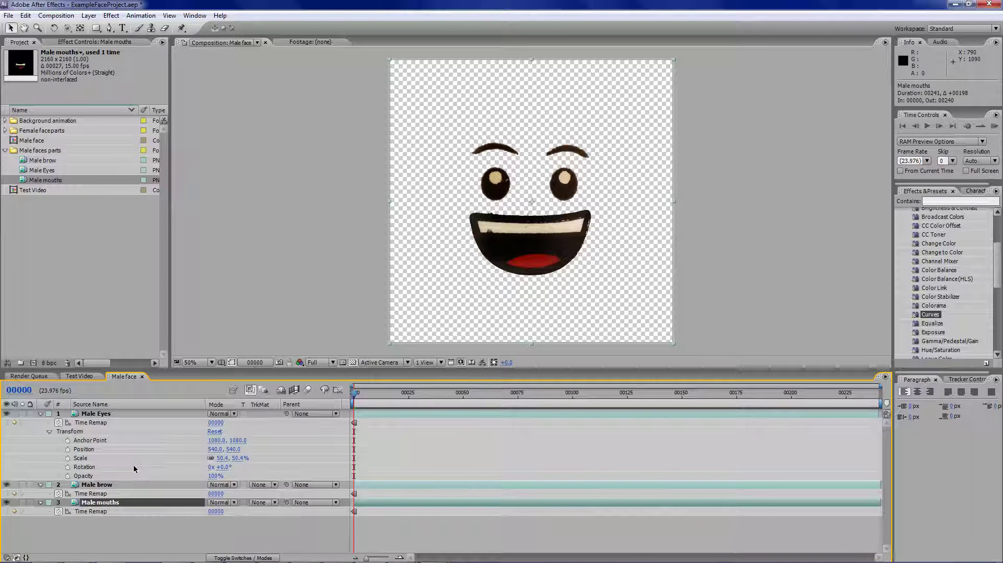
# - Set the time remap values at frame 0 to 0 for Male Eyes, 5 for Male brow and 9 for Male mouths
pyautogui.click(49, 432)
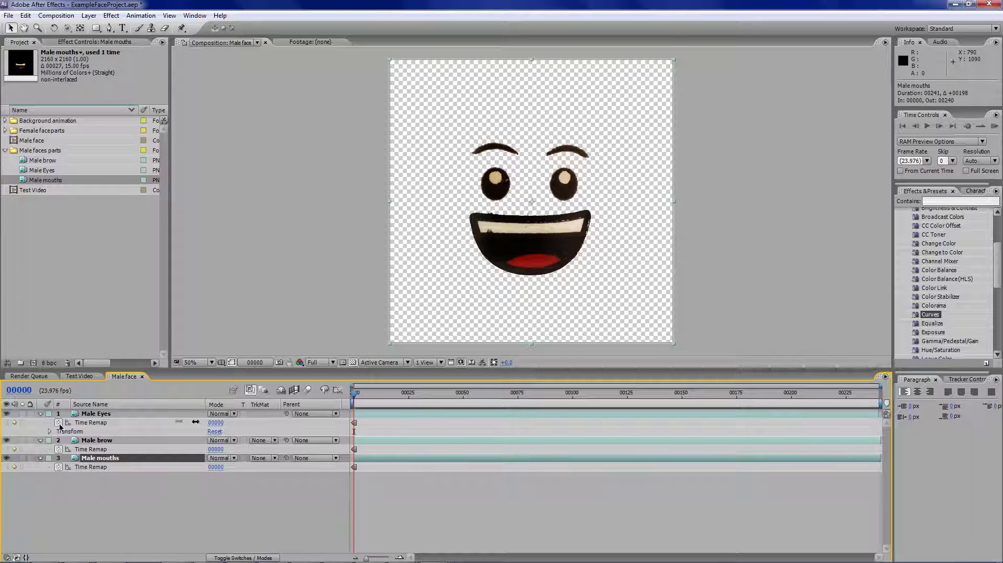
pyautogui.moveTo(210, 424); pyautogui.dragTo(211, 424)
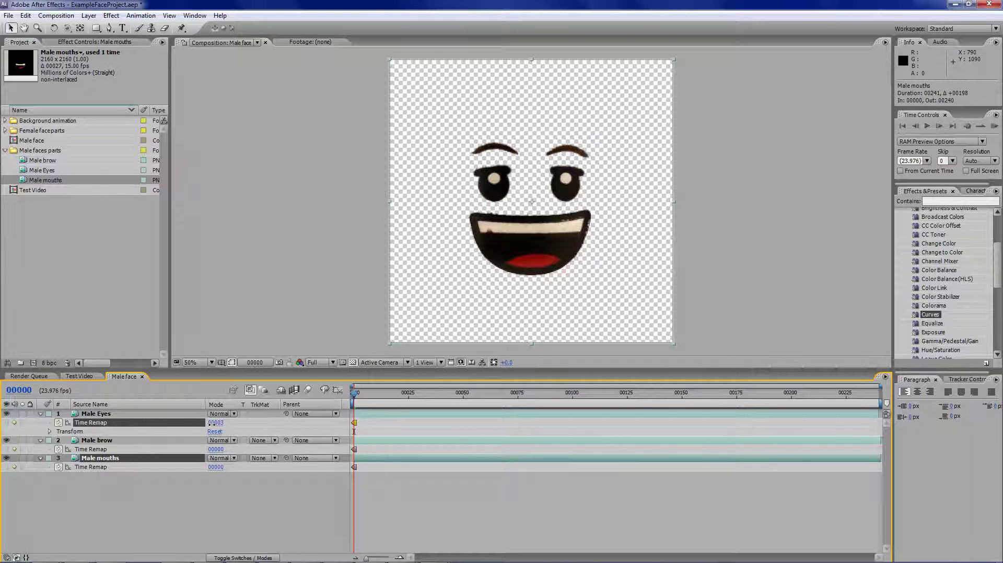
pyautogui.click(215, 423)
pyautogui.write('0')
pyautogui.press('Return')
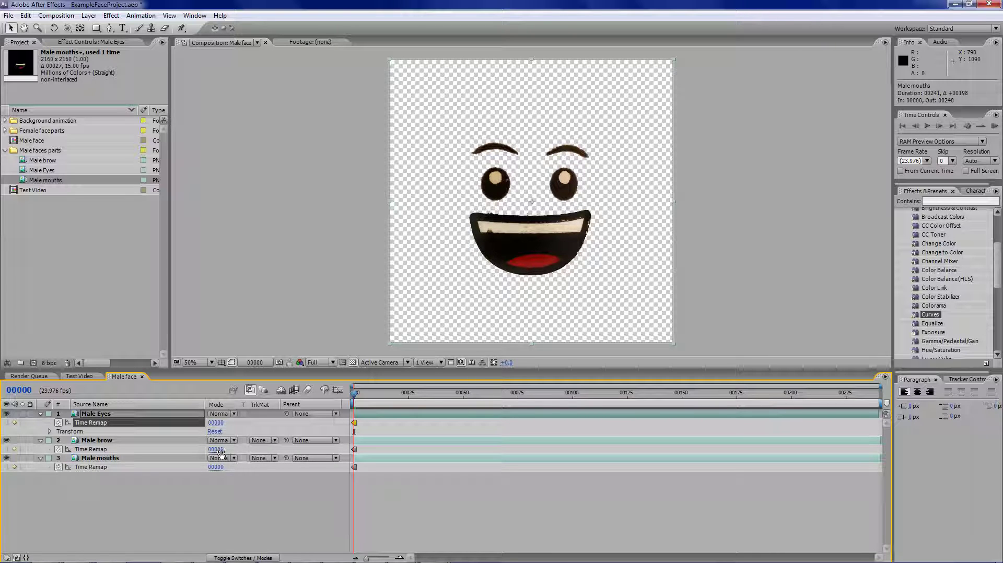
pyautogui.moveTo(218, 450); pyautogui.dragTo(382, 382)
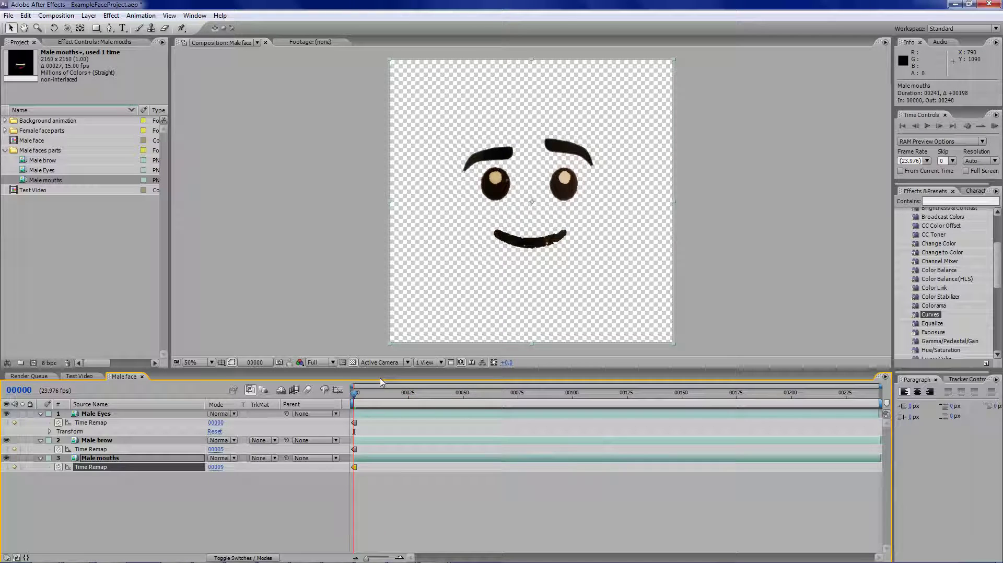
# - Set the Male face composition's width to 3420 pixels
pyautogui.click(320, 343)
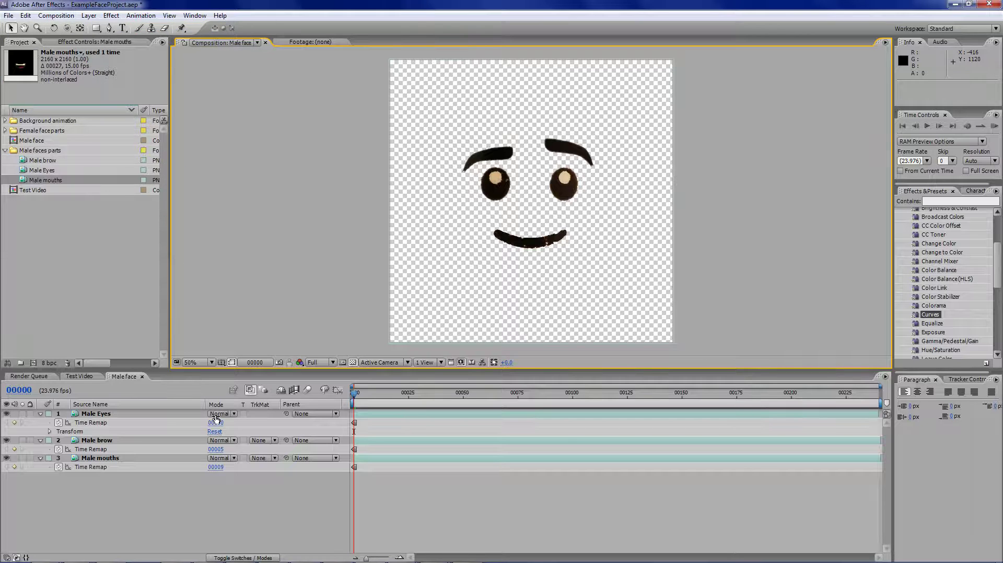
pyautogui.hotkey('ctrl', 'k')
pyautogui.moveTo(74, 77); pyautogui.dragTo(73, 80)
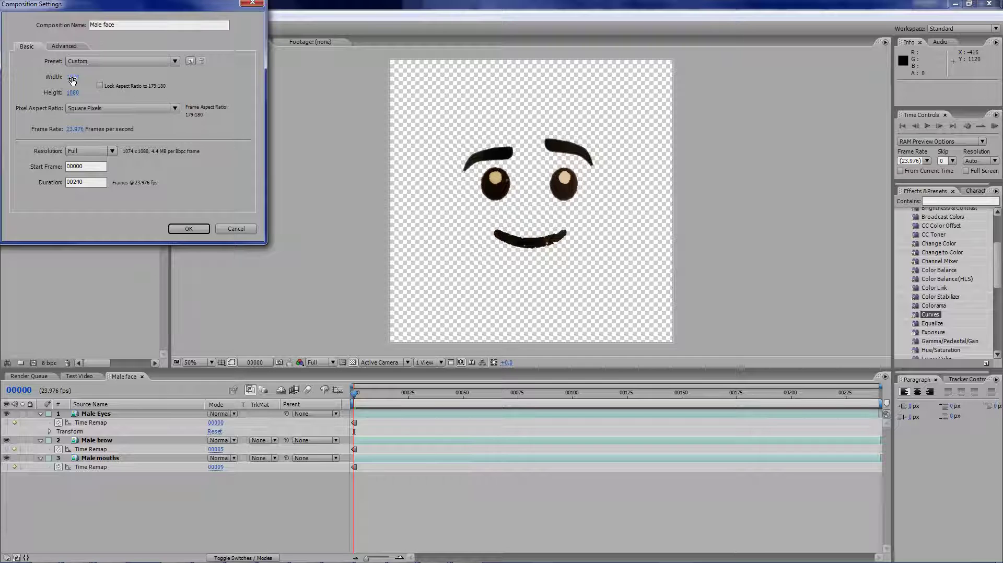
pyautogui.click(73, 79)
pyautogui.write('3420')
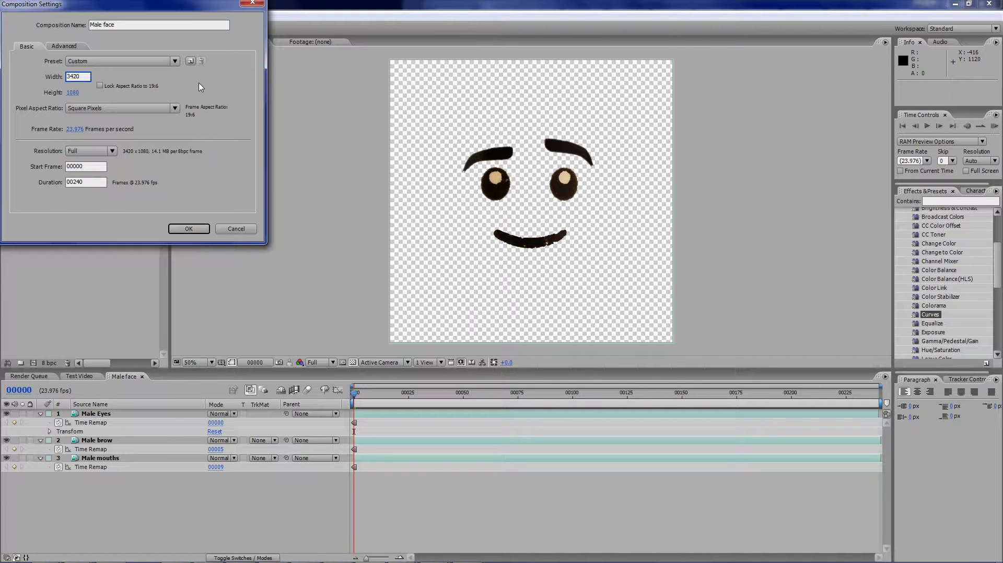
pyautogui.press('Return')
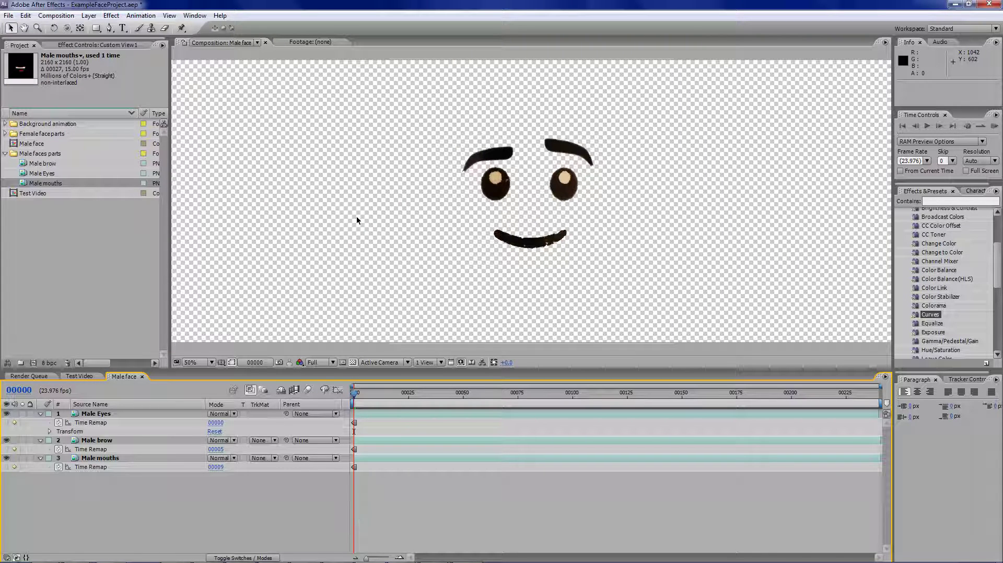
pyautogui.press(',')
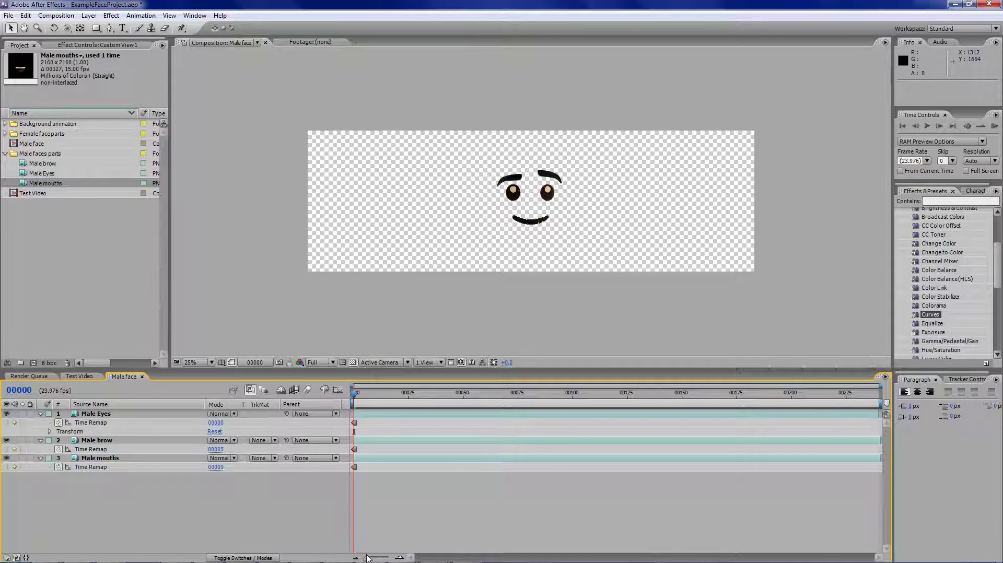
# - Add a yellow FCEB00 solid at 3420 x 1080 and place it beneath all face part layers
pyautogui.rightClick(325, 497)
pyautogui.moveTo(366, 502)
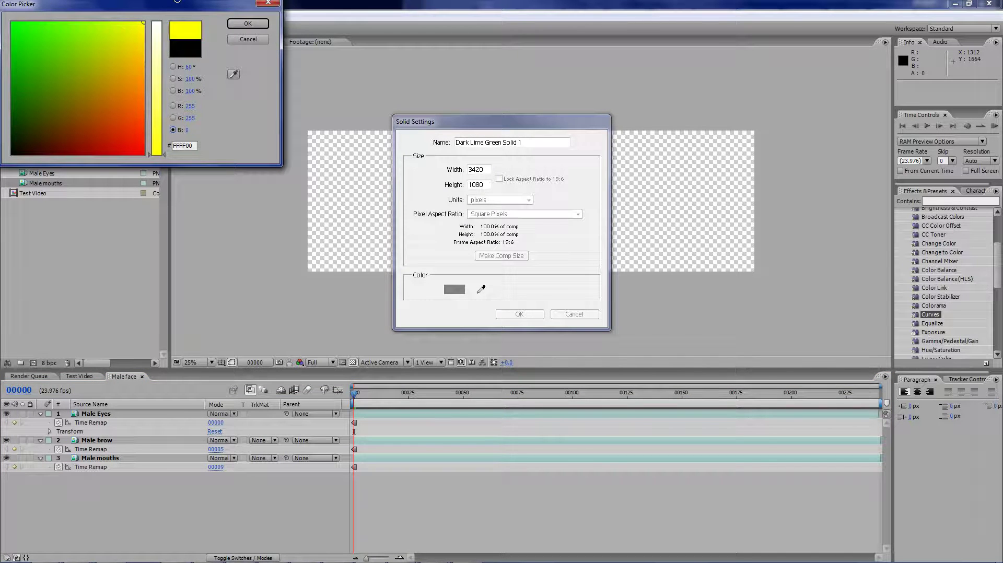
pyautogui.click(142, 32)
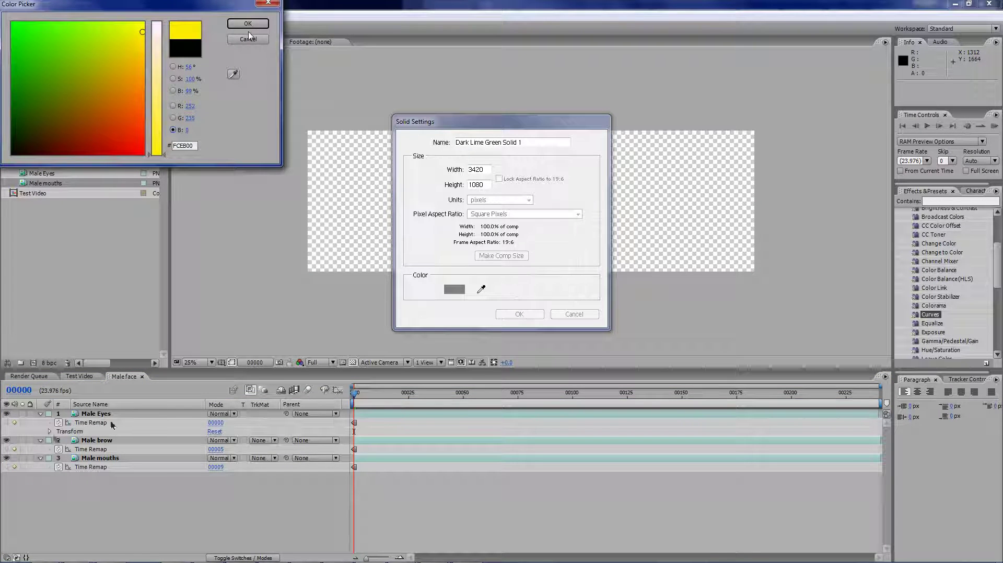
pyautogui.click(247, 24)
pyautogui.press('Return')
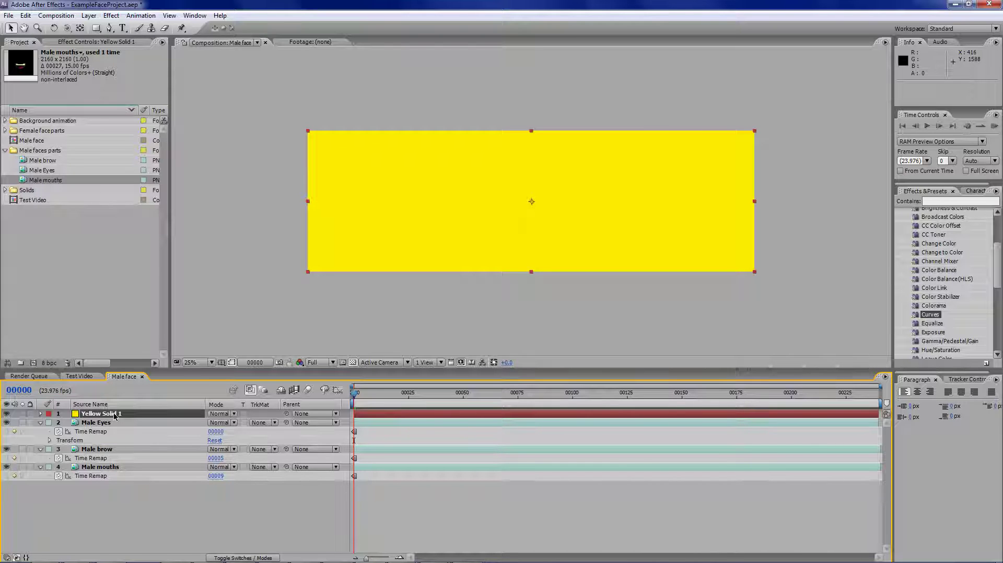
pyautogui.hotkey('ctrl', 'shift', '[')
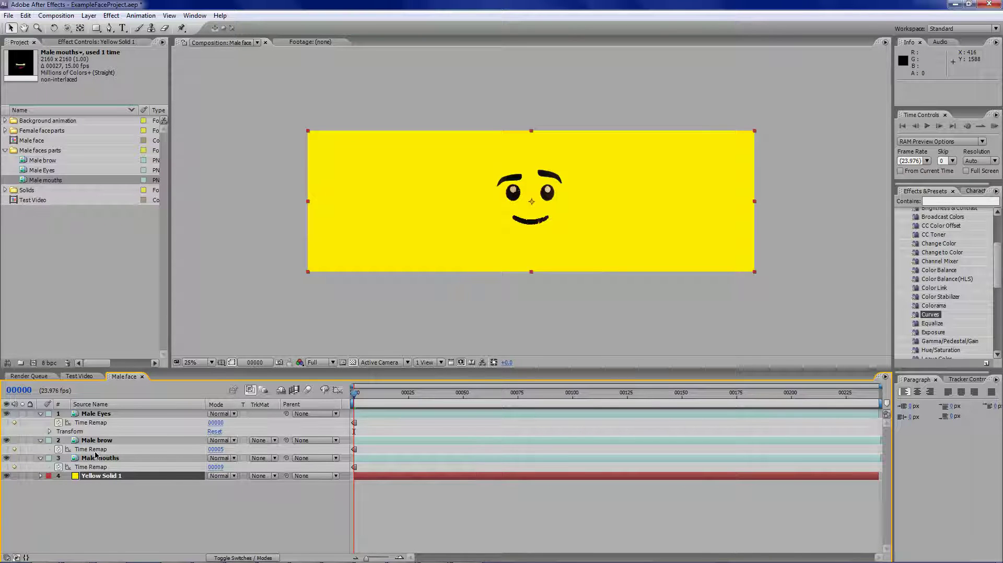
# - Build translucent guide bars from three red solids, one vertical through the face centre and two horizontal across the eyes and mouth, above the yellow solid
pyautogui.rightClick(320, 503)
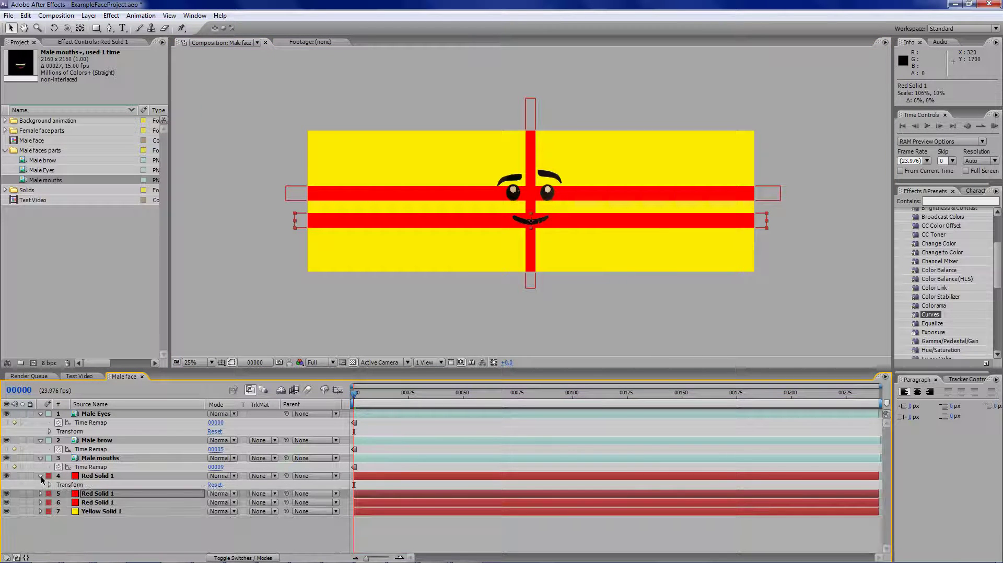
pyautogui.click(50, 485)
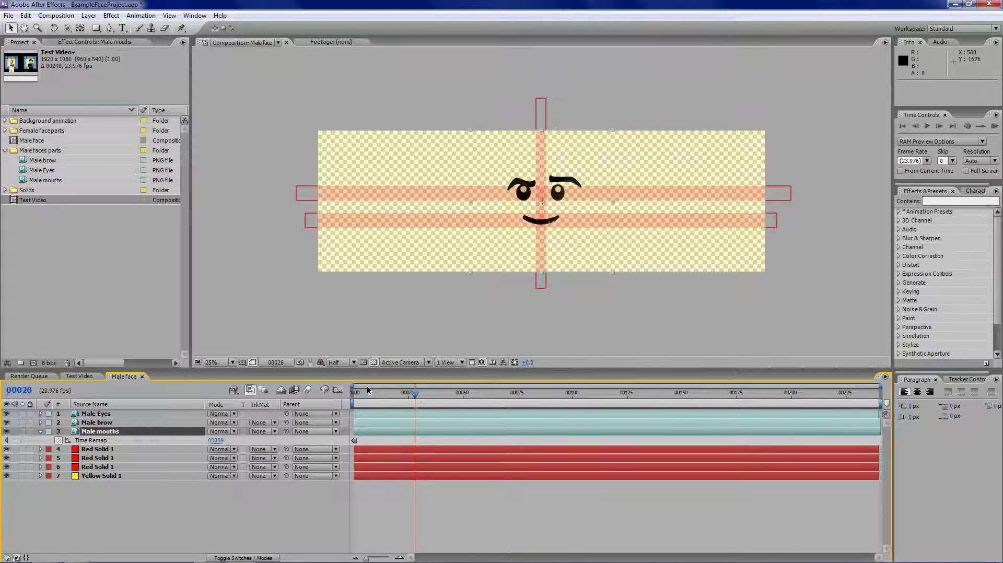
pyautogui.press('Home')
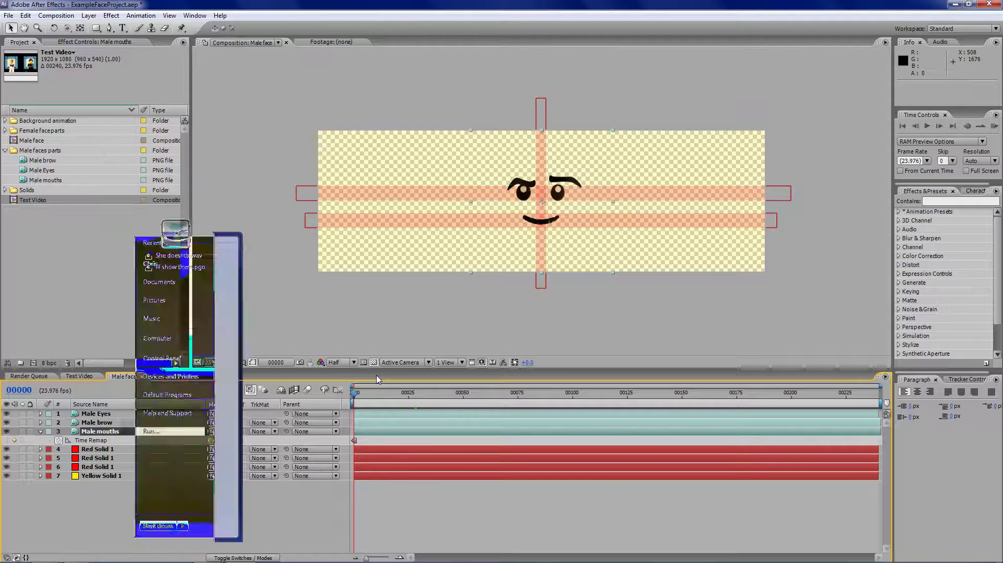
# - Switch to Papagayo and load the voice recording
pyautogui.hotkey('alt', 'Tab')
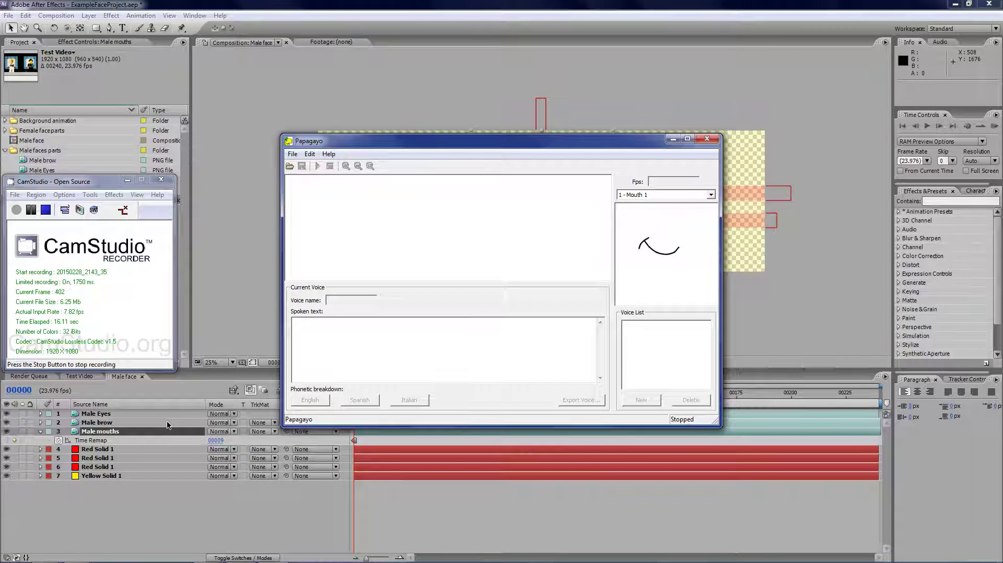
pyautogui.click(290, 166)
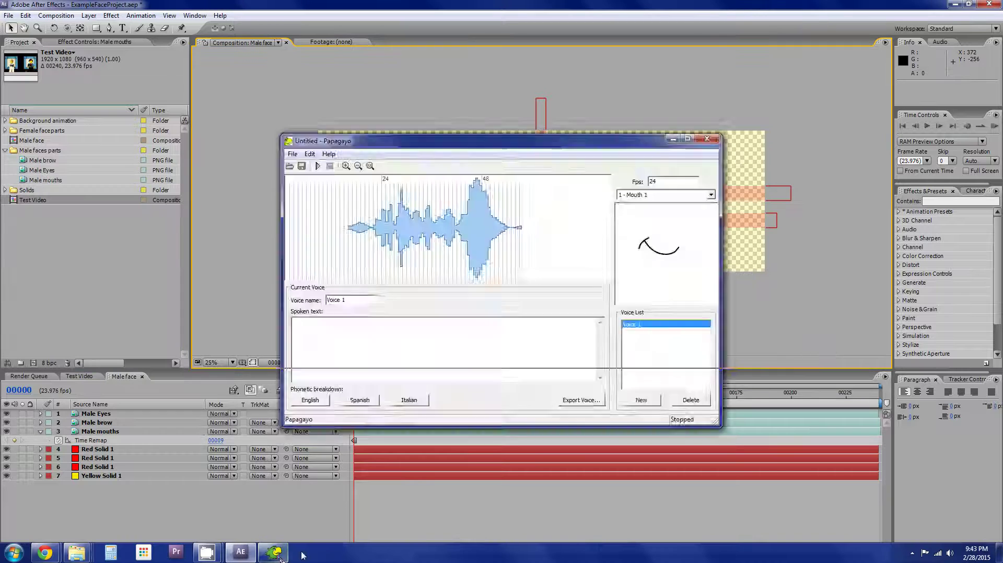
pyautogui.click(275, 554)
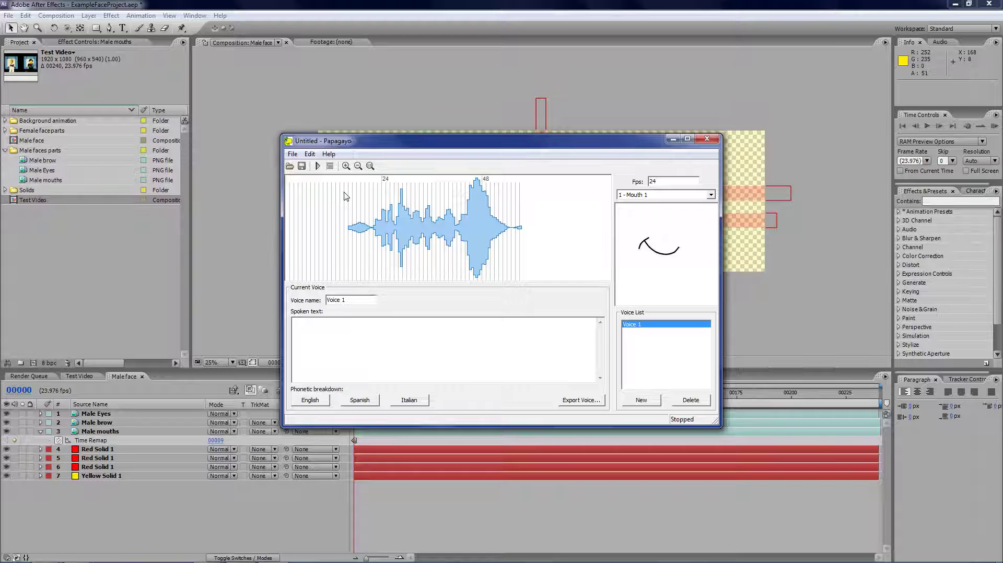
# - Enter "She Doesn't understand" as the spoken text and generate its English phonetic breakdown
pyautogui.click(358, 343)
pyautogui.write("She Doesn't understand")
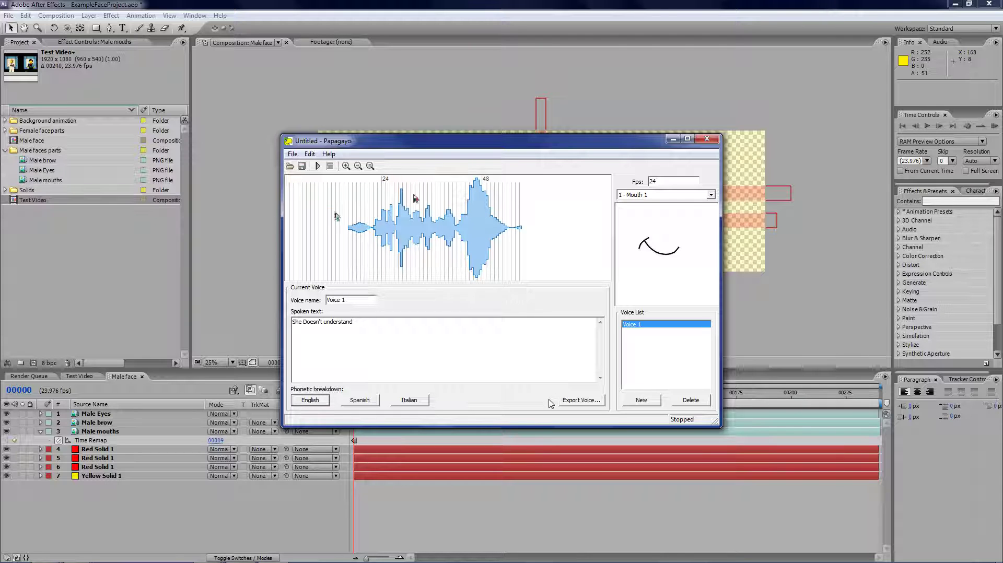
pyautogui.click(310, 401)
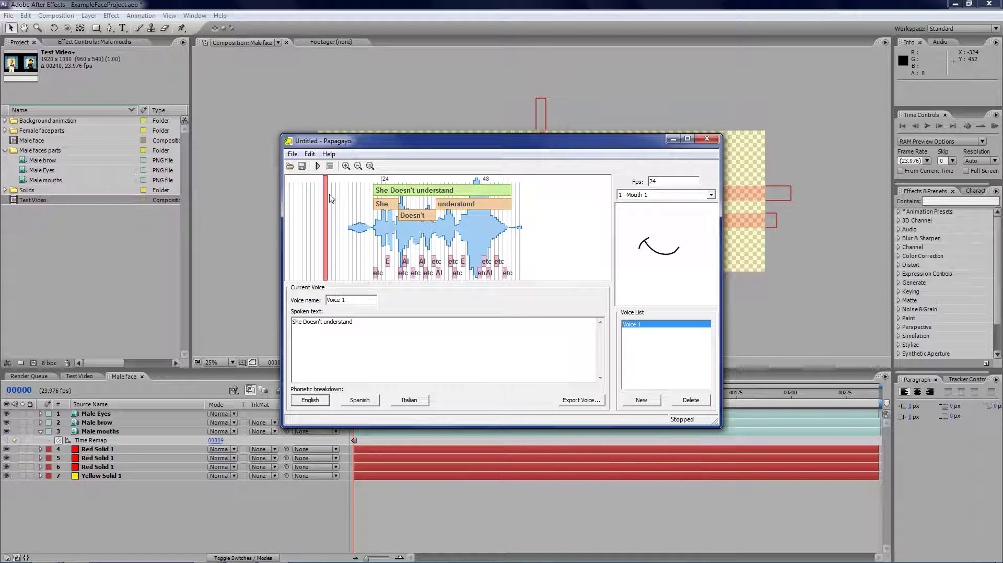
# - Choose the LEGO man mouth set and play the sound clip to preview the lip sync
pyautogui.click(711, 195)
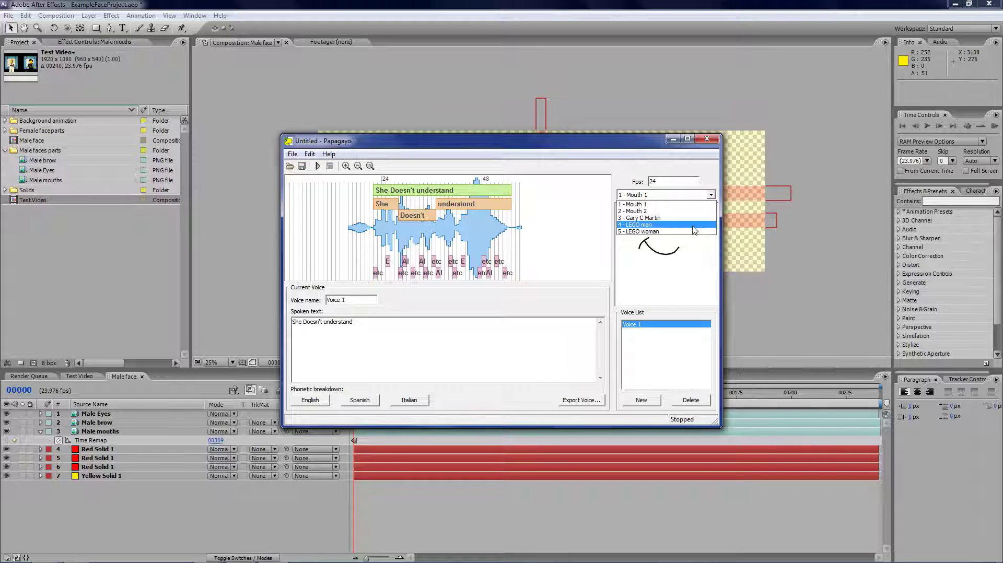
pyautogui.click(692, 224)
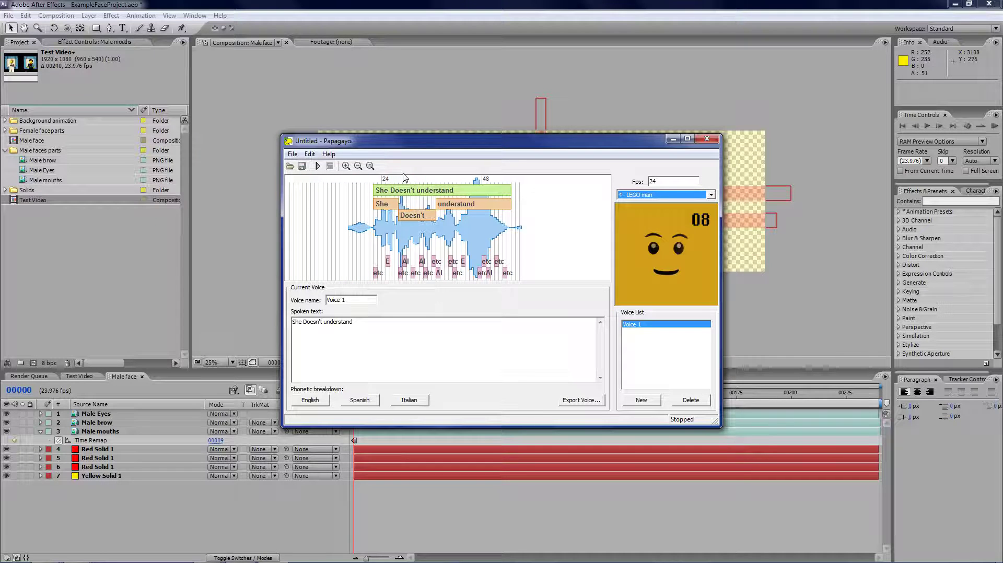
pyautogui.click(317, 166)
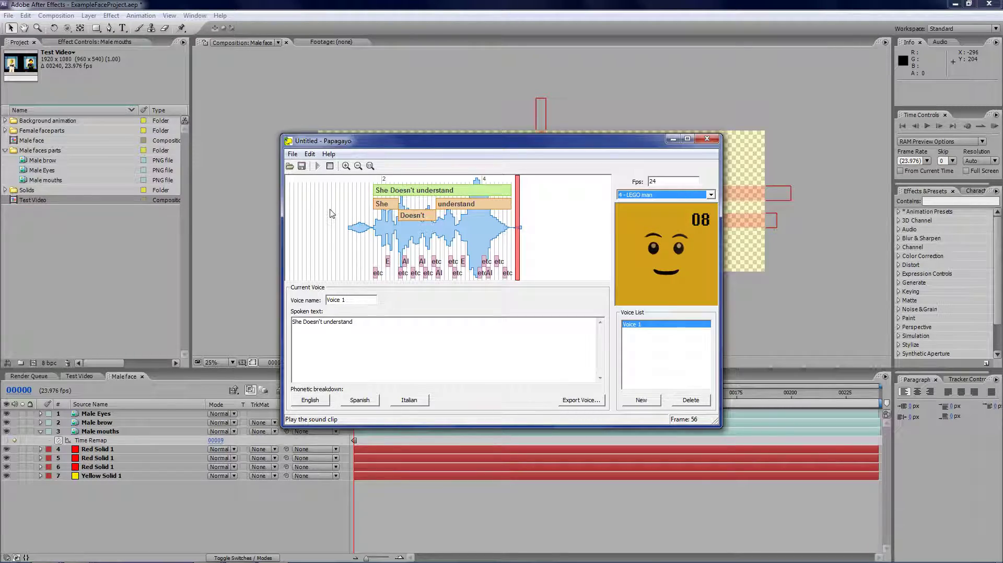
# - Export the voice's lip sync data as She doesnt.dat into the Tutorial folder
pyautogui.click(581, 400)
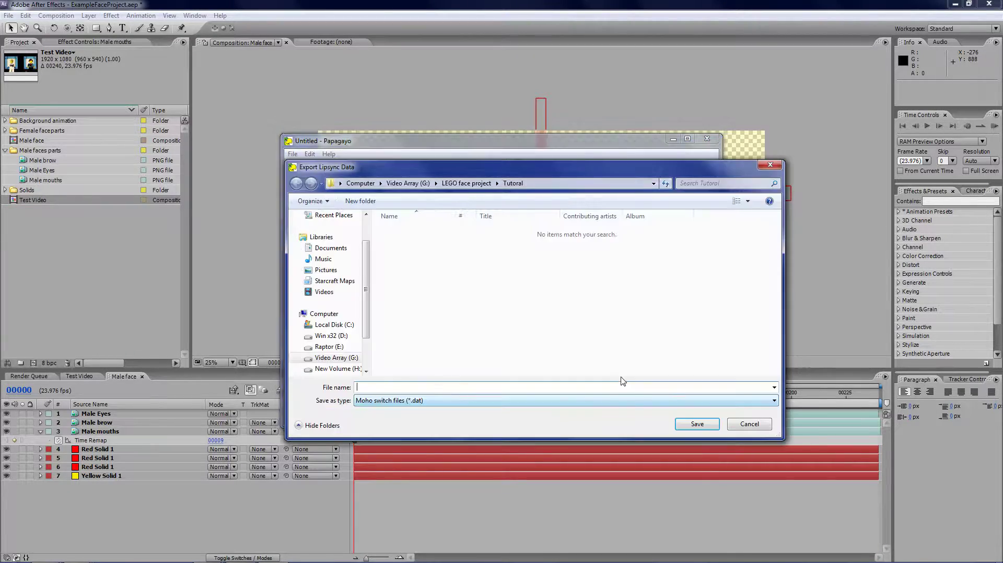
pyautogui.press('Escape')
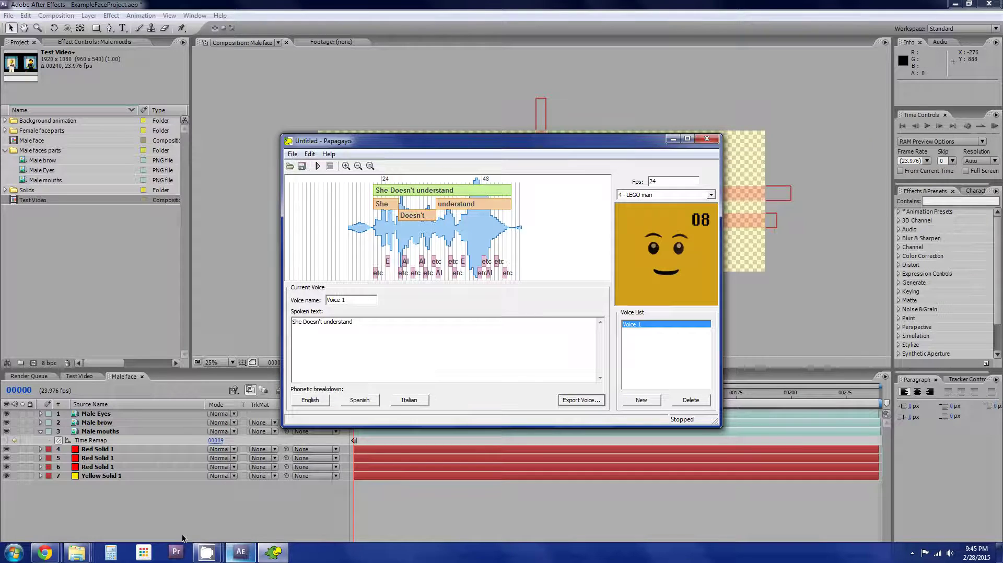
# - Rename the exported She doesnt.dat in the Tutorial folder to She doesnt.txt and open it as text
pyautogui.click(207, 552)
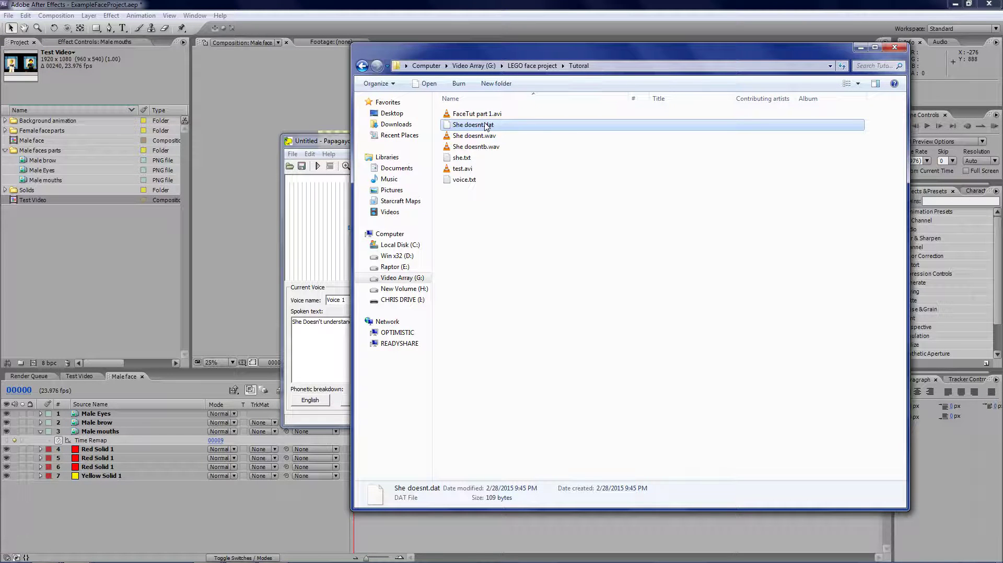
pyautogui.click(486, 127)
pyautogui.press('End')
pyautogui.press('BackSpace')
pyautogui.press('BackSpace')
pyautogui.press('BackSpace')
pyautogui.write('txt')
pyautogui.press('Return')
pyautogui.click(552, 291)
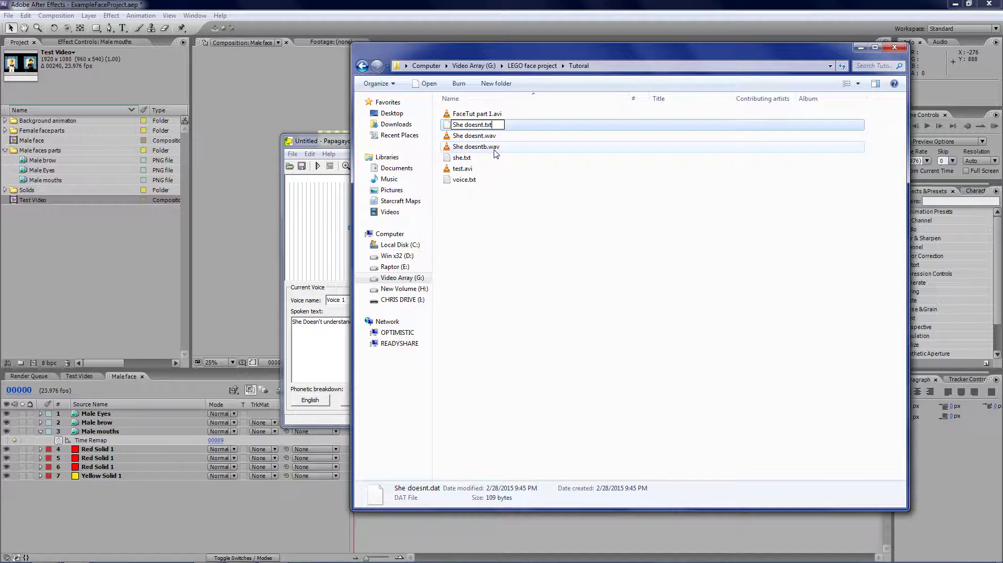
pyautogui.press('Return')
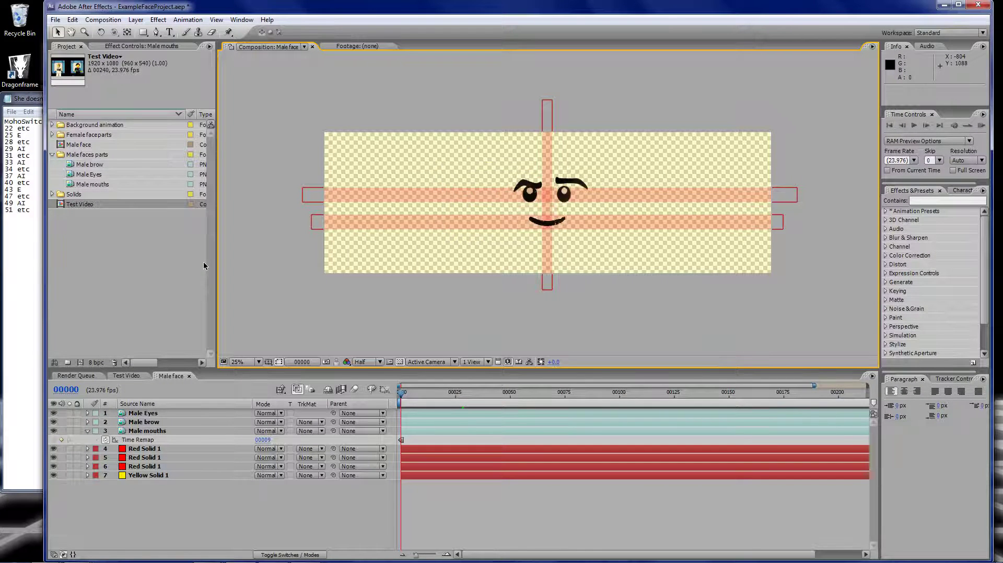
# - In After Effects, set the Male mouths time remap to 2 at frame 21, matching the Papagayo mouth for the first "etc" phoneme
pyautogui.hotkey('alt', 'shift', 'j')
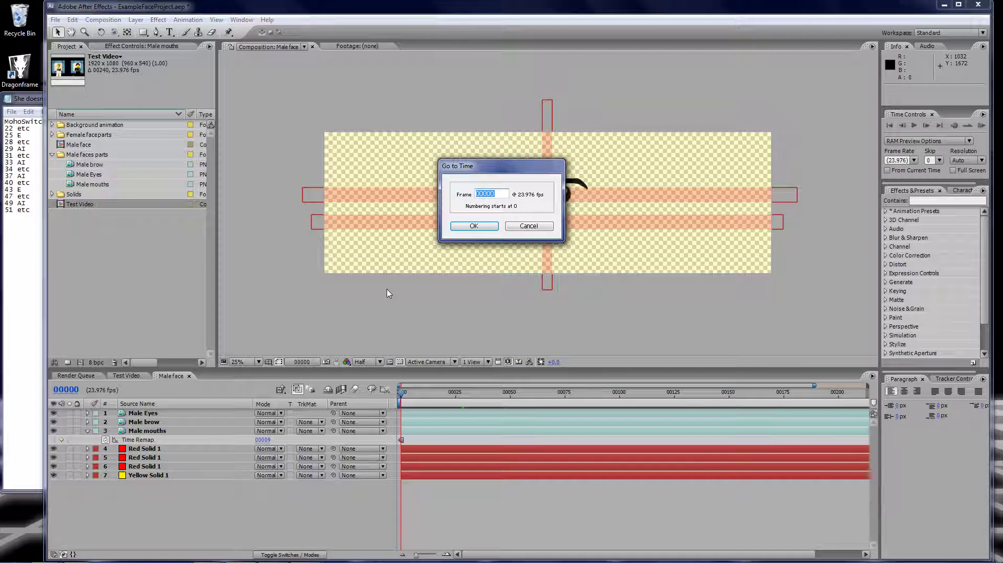
pyautogui.write('21')
pyautogui.press('Return')
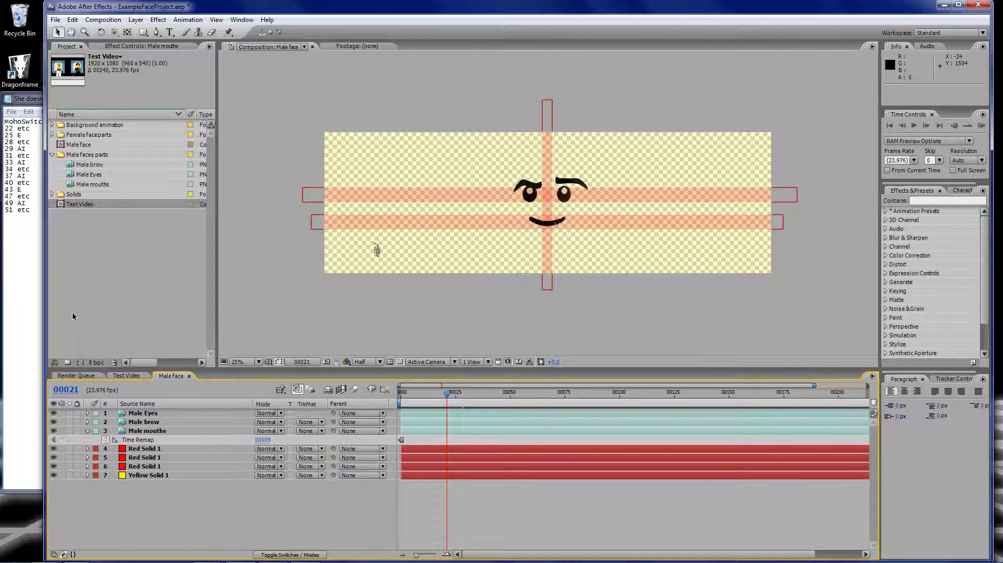
pyautogui.hotkey('alt', 'Tab')
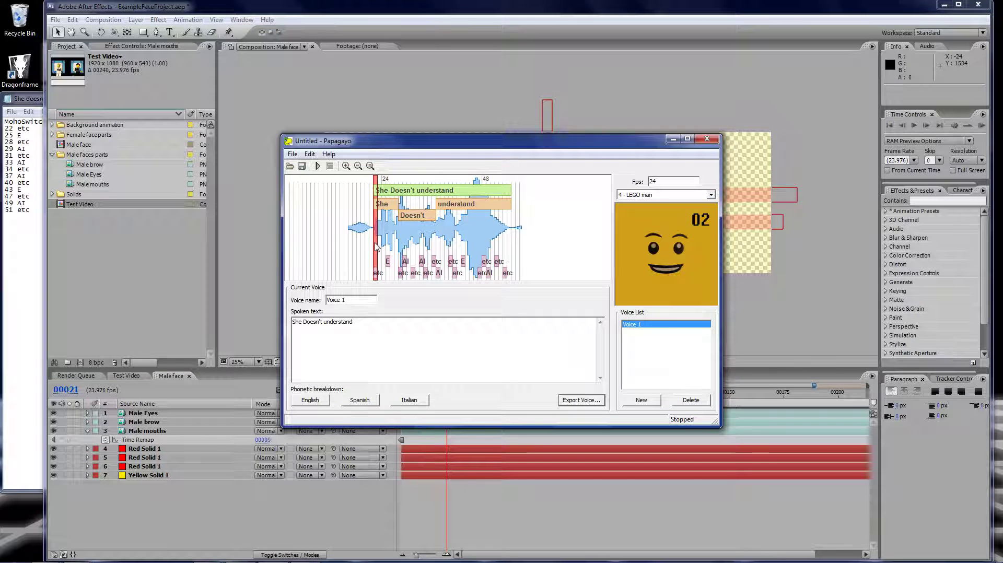
pyautogui.hotkey('alt', 'Tab')
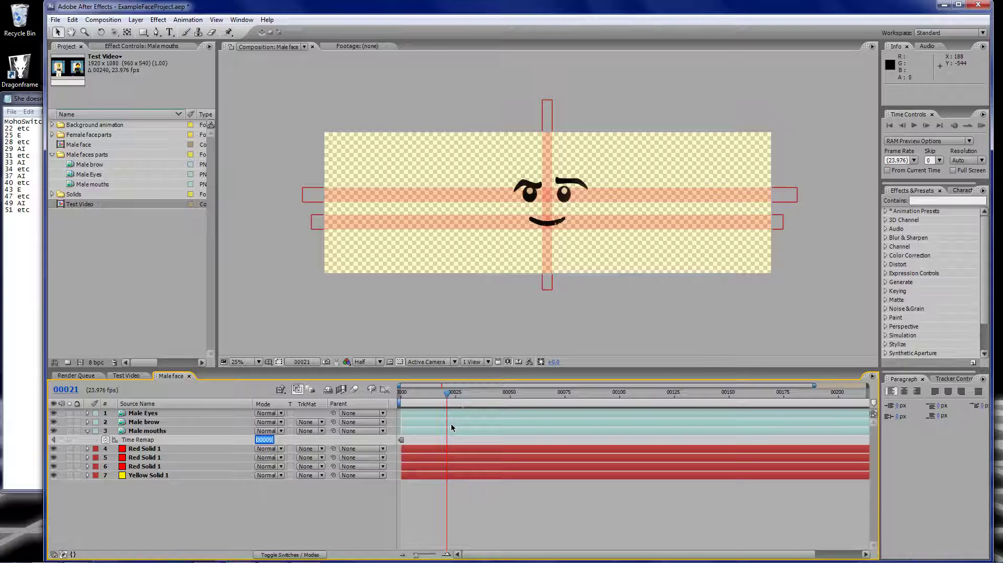
pyautogui.write('2')
pyautogui.press('Return')
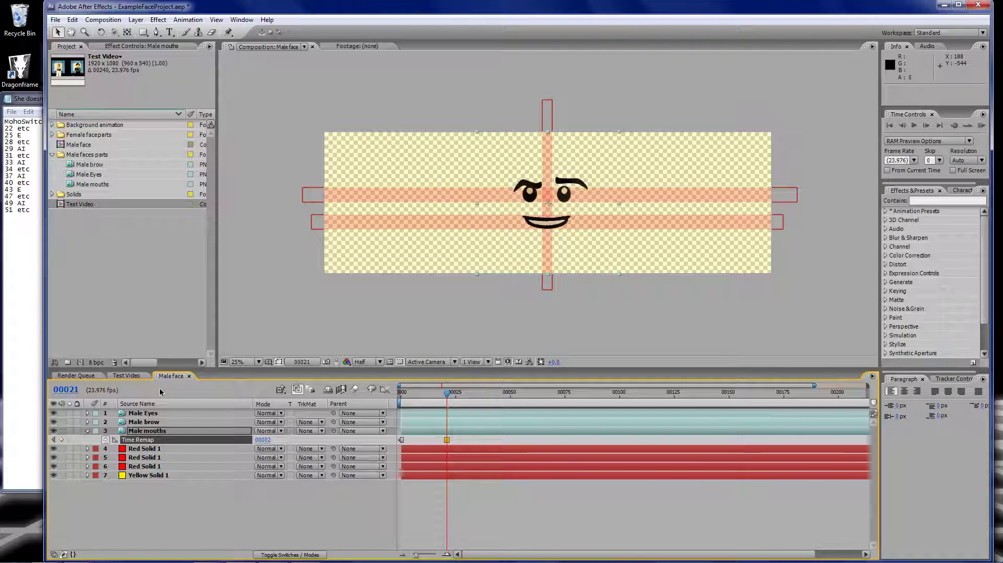
# - Set the Male mouths time remap to 1 at frame 24, matching the Papagayo mouth for the first "E" phoneme
pyautogui.press('pagedown')
pyautogui.press('pagedown')
pyautogui.press('pagedown')
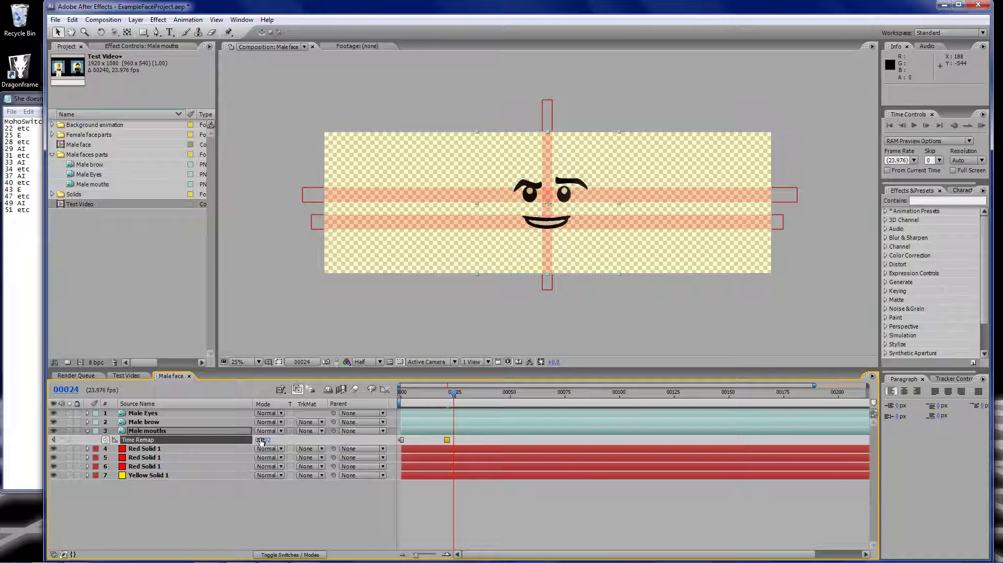
pyautogui.click(261, 440)
pyautogui.hotkey('alt', 'Tab')
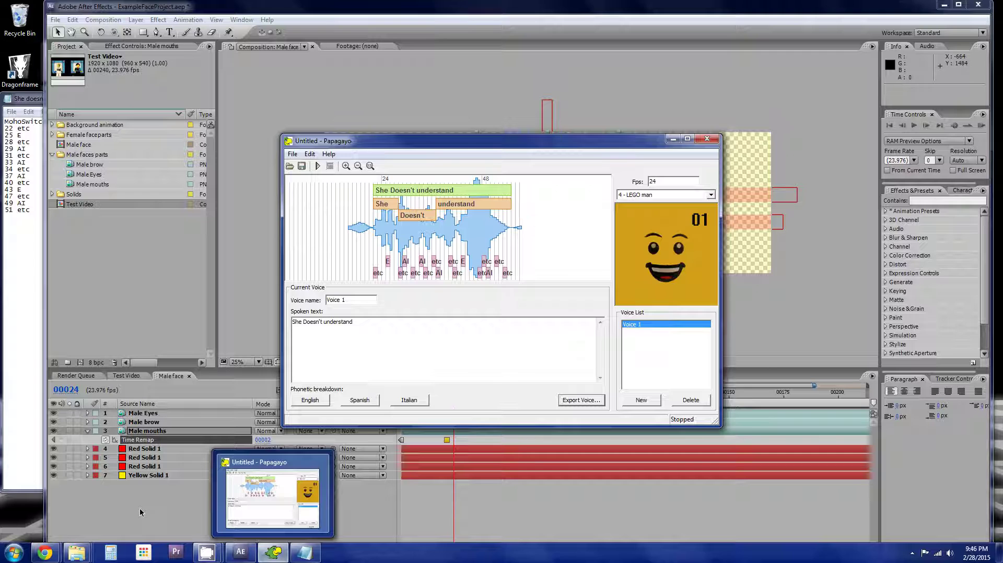
pyautogui.click(444, 428)
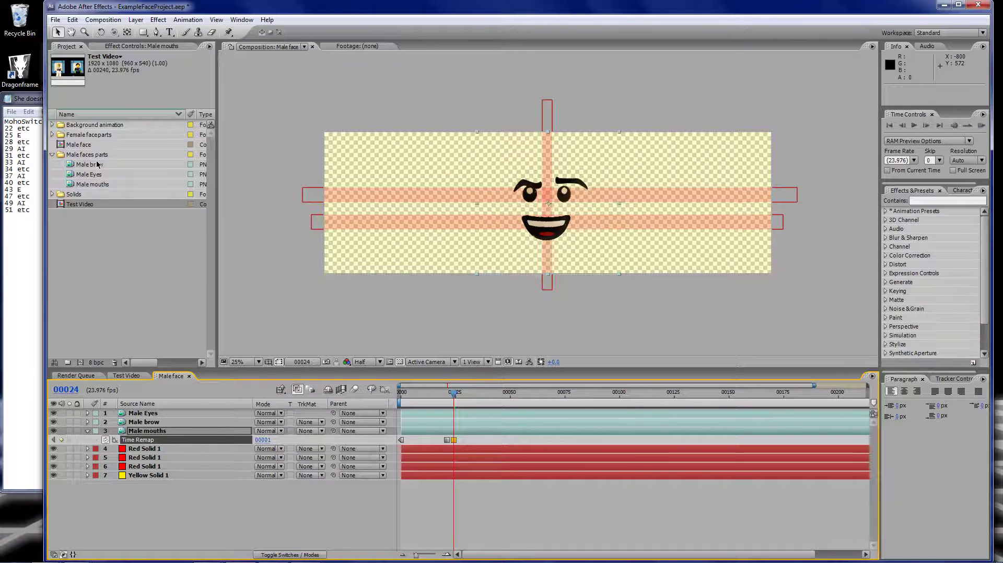
# - Set the Male mouths time remap to 2 at frame 27, matching the Papagayo mouth for the second "etc" phoneme
pyautogui.hotkey('alt', 'shift', 'j')
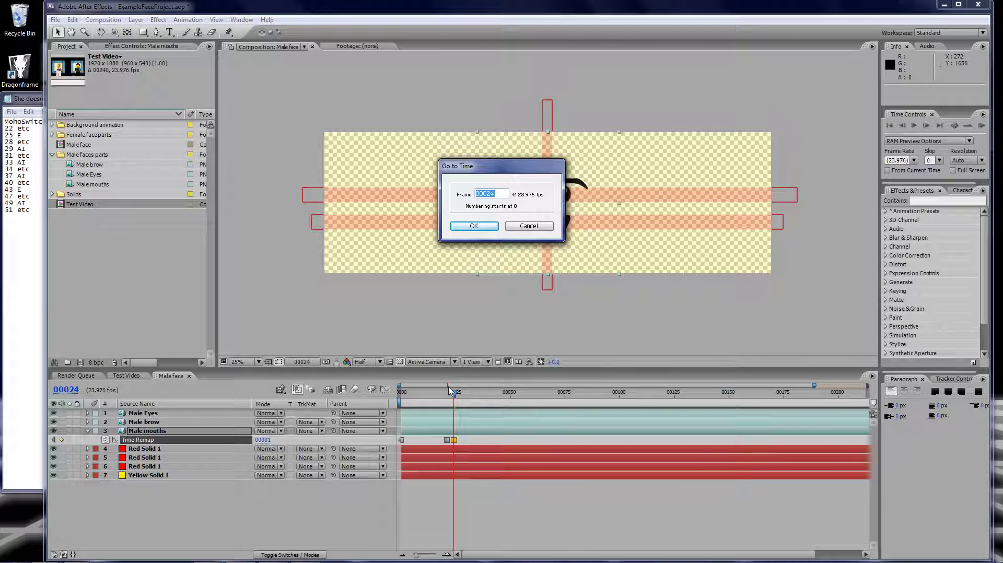
pyautogui.write('27')
pyautogui.press('Return')
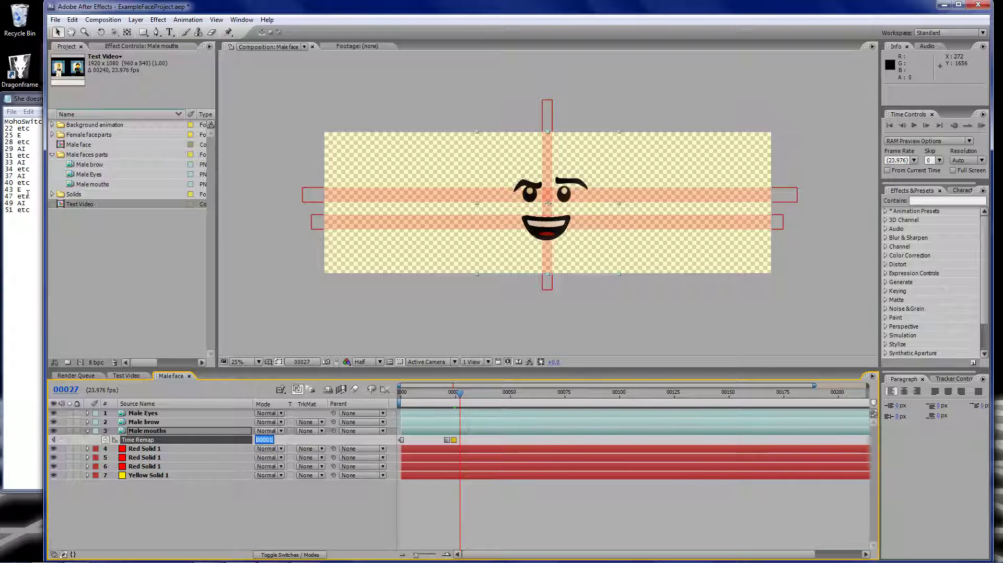
pyautogui.write('2')
pyautogui.press('Return')
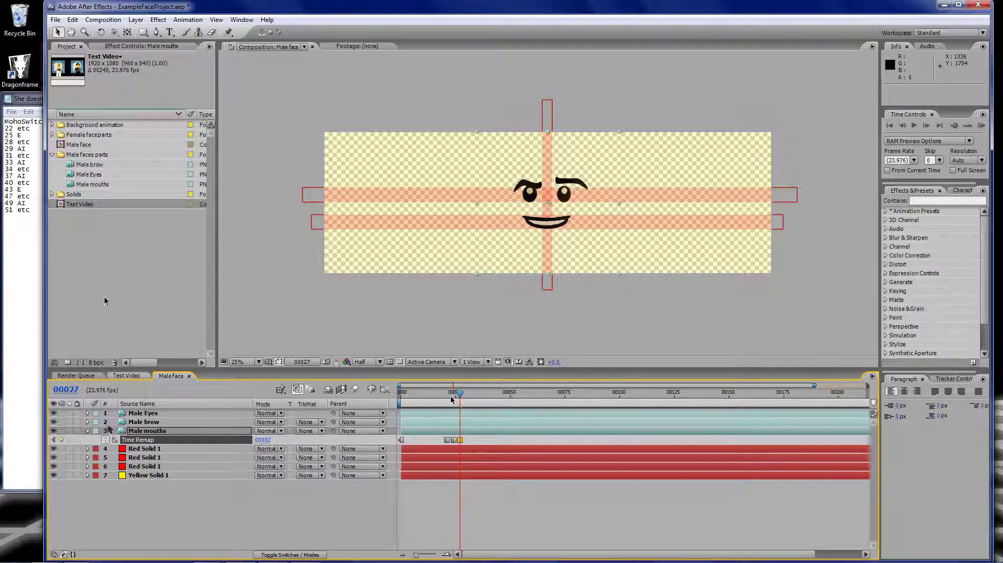
# - Add a Male mouths time remap keyframe with value 1 at frame 29
pyautogui.press('pagedown')
pyautogui.press('pagedown')
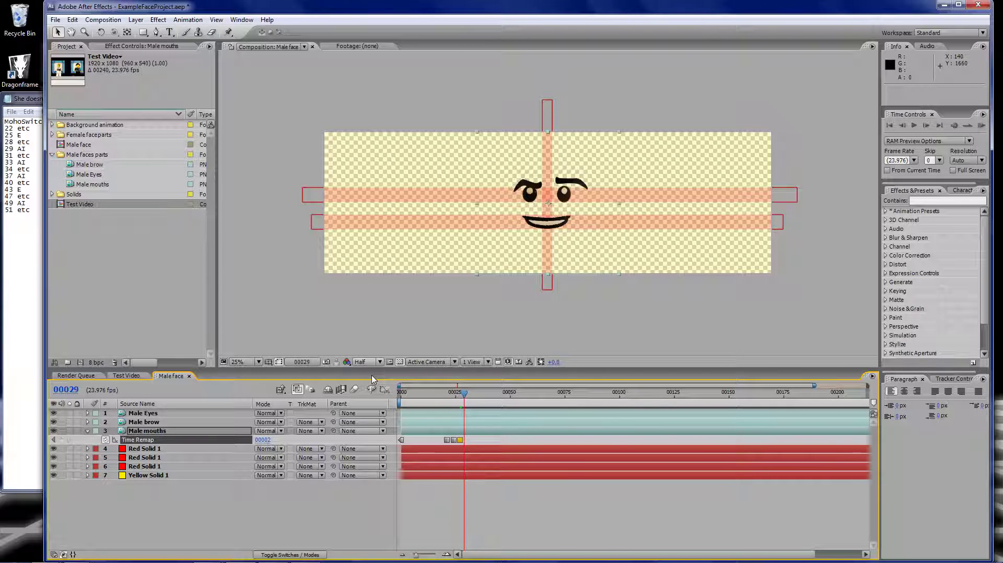
pyautogui.hotkey('ctrl', 'v')
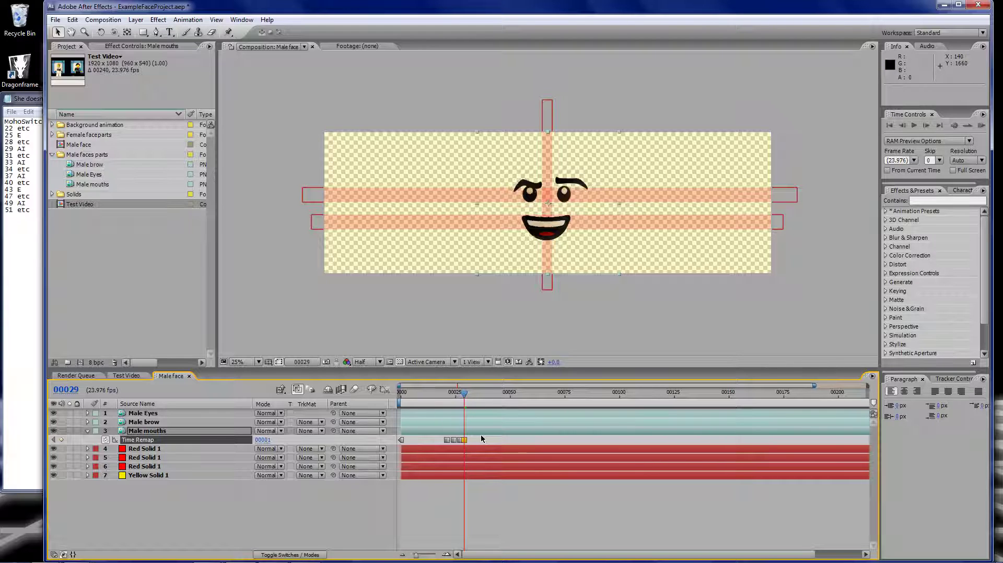
# - Set the Male mouths time remap to 0 at frame 30
pyautogui.press('pagedown')
pyautogui.click(264, 439)
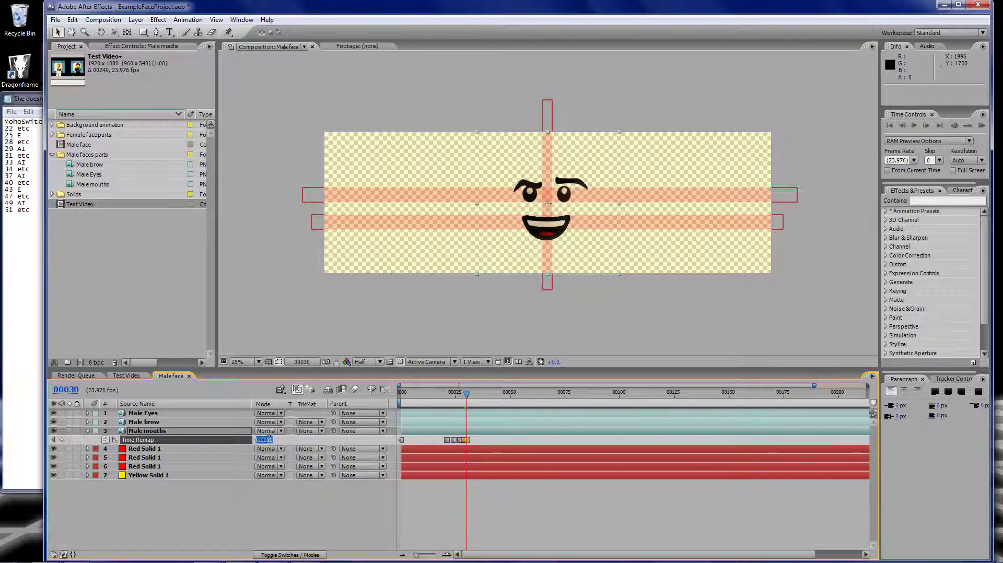
pyautogui.write('00001')
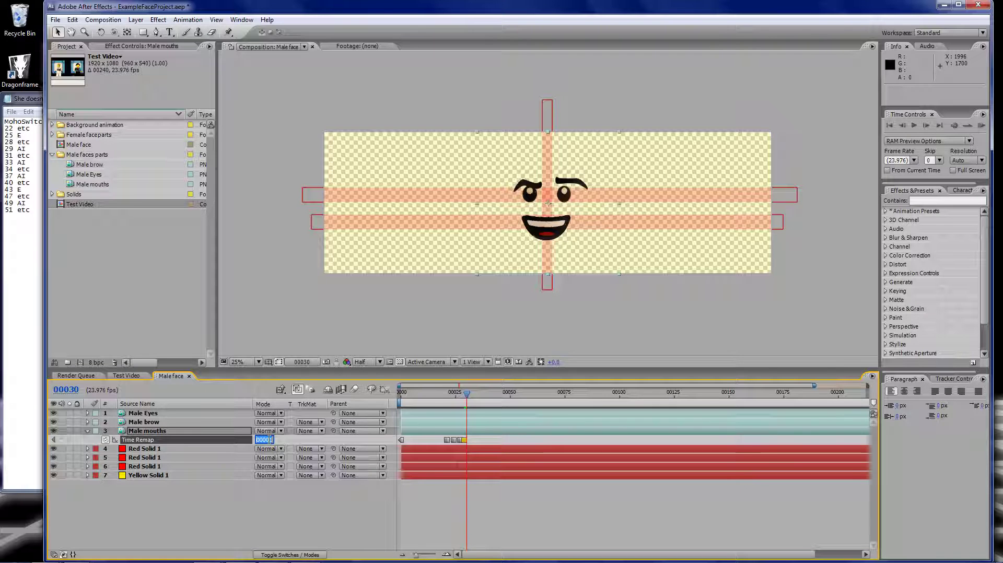
pyautogui.press('Return')
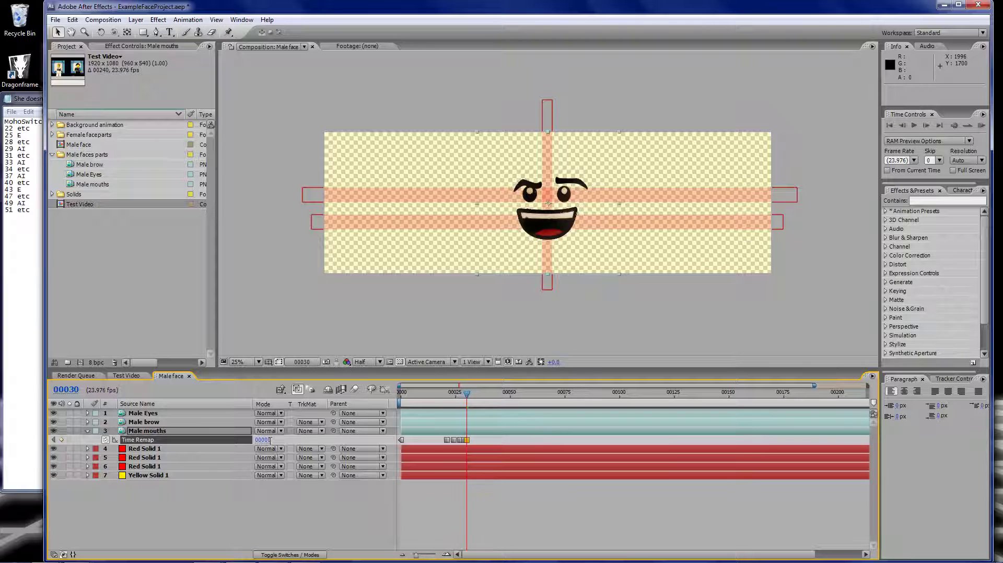
# - Compare frames 29 to 31 and set the Male mouths time remap to 2 at frame 30 for the third "etc" phoneme
pyautogui.press('pagedown')
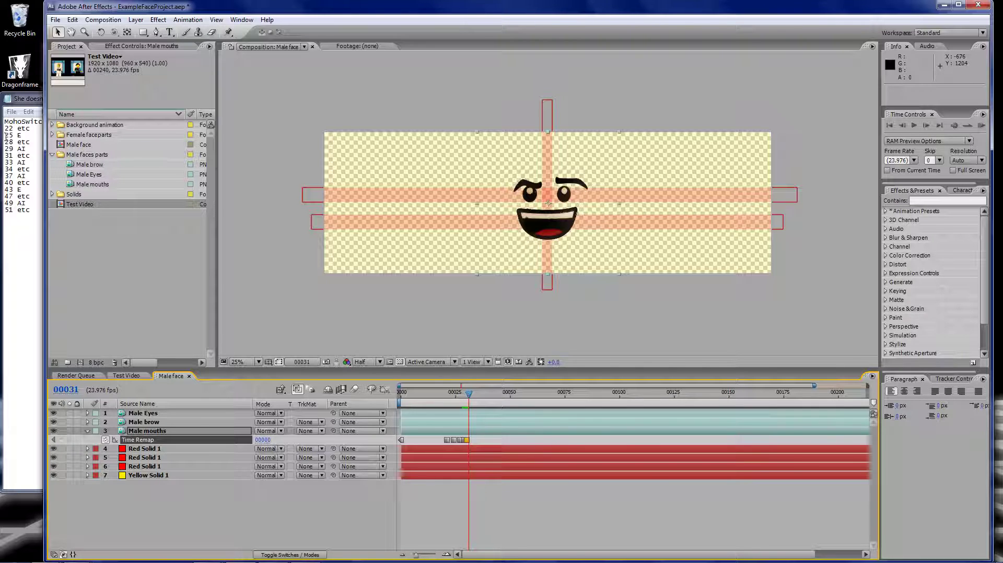
pyautogui.click(467, 397)
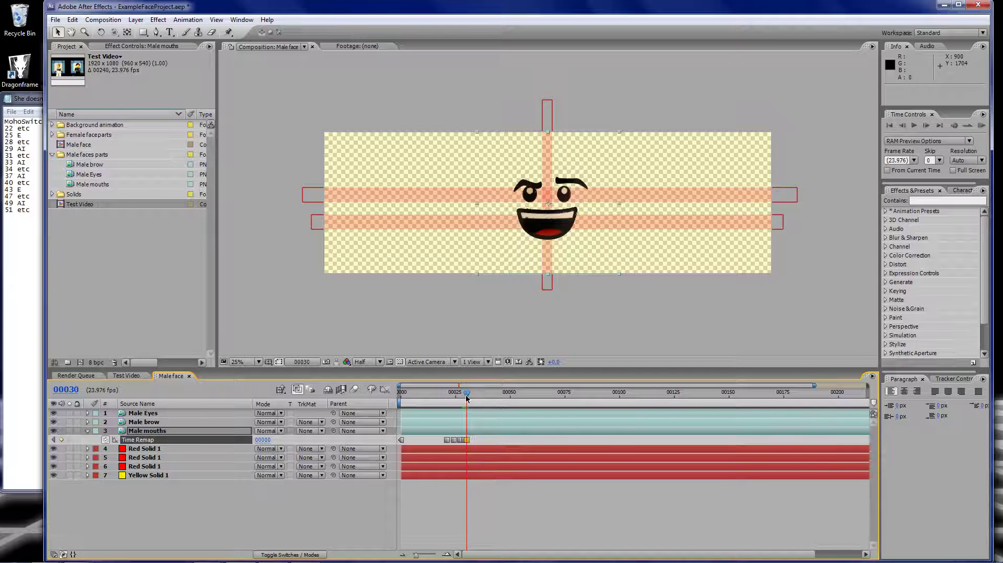
pyautogui.click(465, 396)
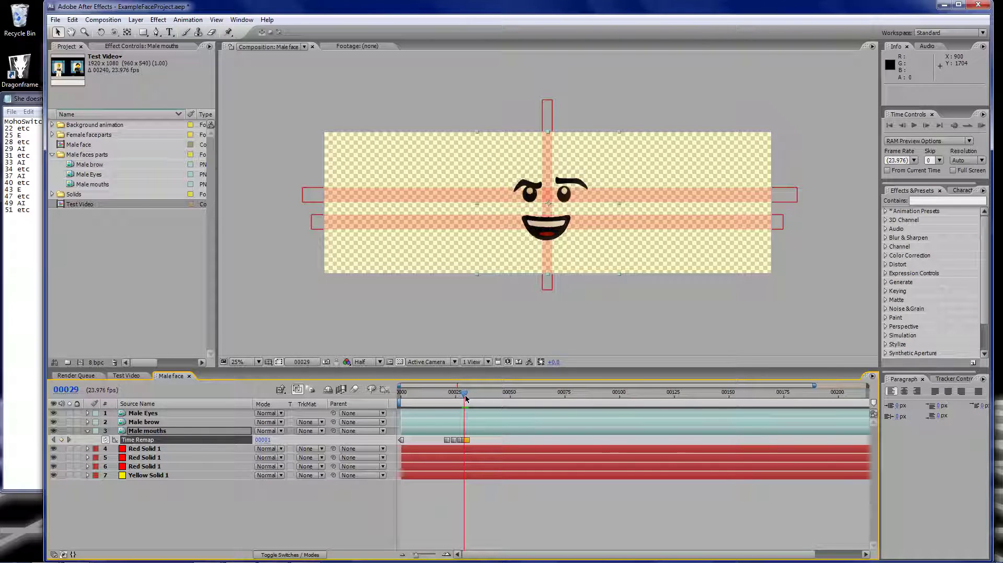
pyautogui.click(466, 397)
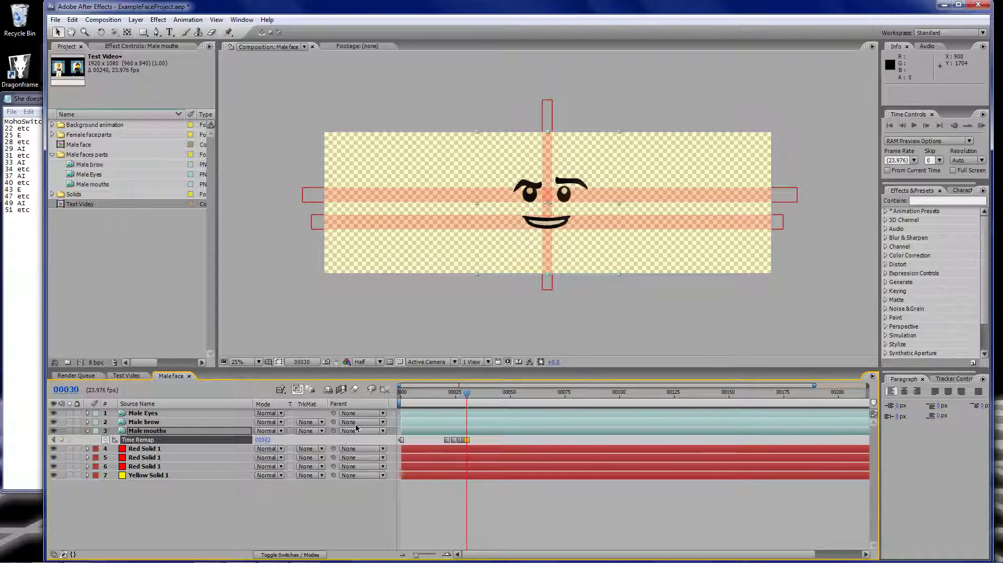
pyautogui.press('pagedown')
pyautogui.press('pageup')
pyautogui.click(469, 401)
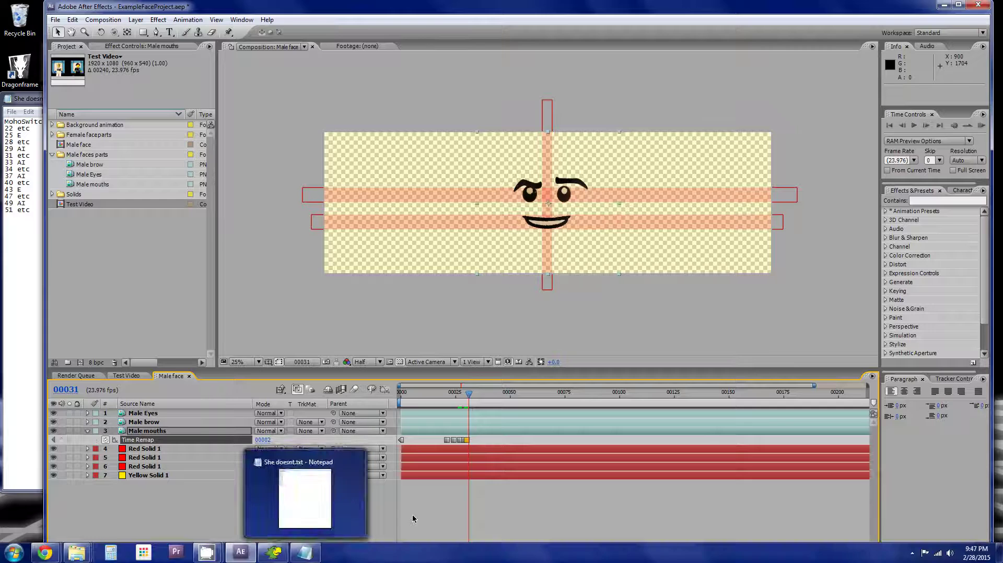
# - Scrub through the Male mouths time remap keyframes up to frame 40 to review the mouth changes
pyautogui.press('pageup')
pyautogui.press('pageup')
pyautogui.press('pageup')
pyautogui.press('pageup')
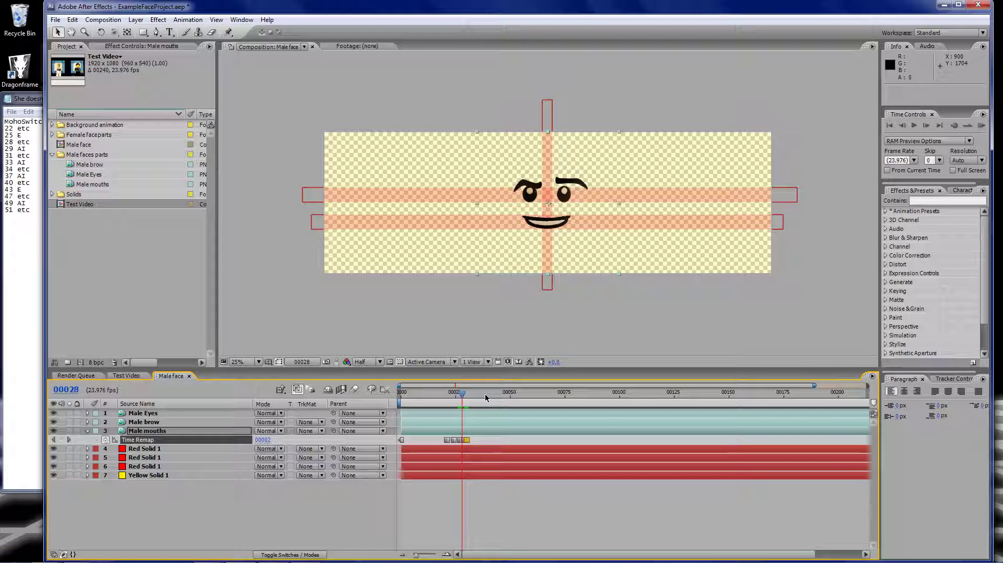
pyautogui.click(128, 377)
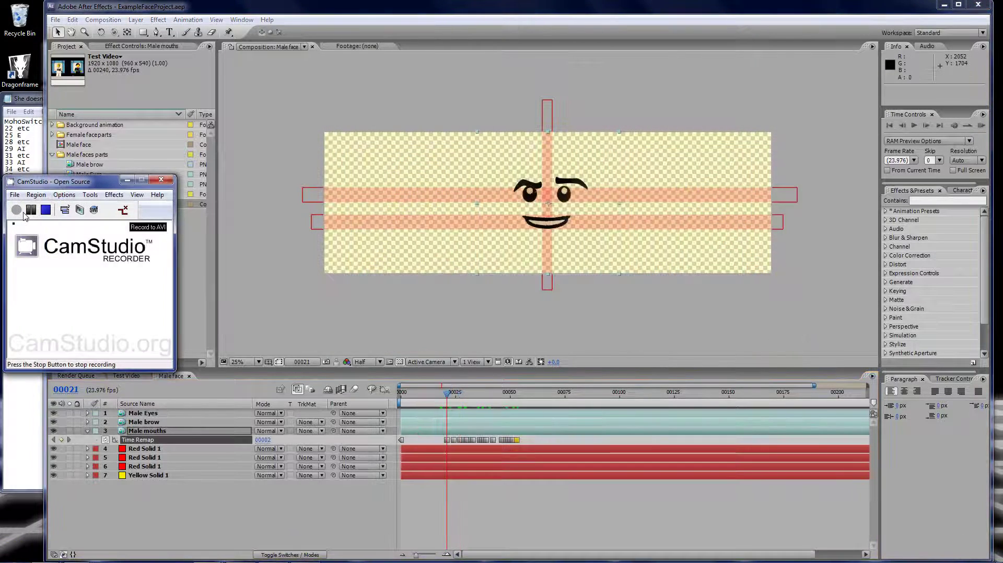
pyautogui.click(452, 396)
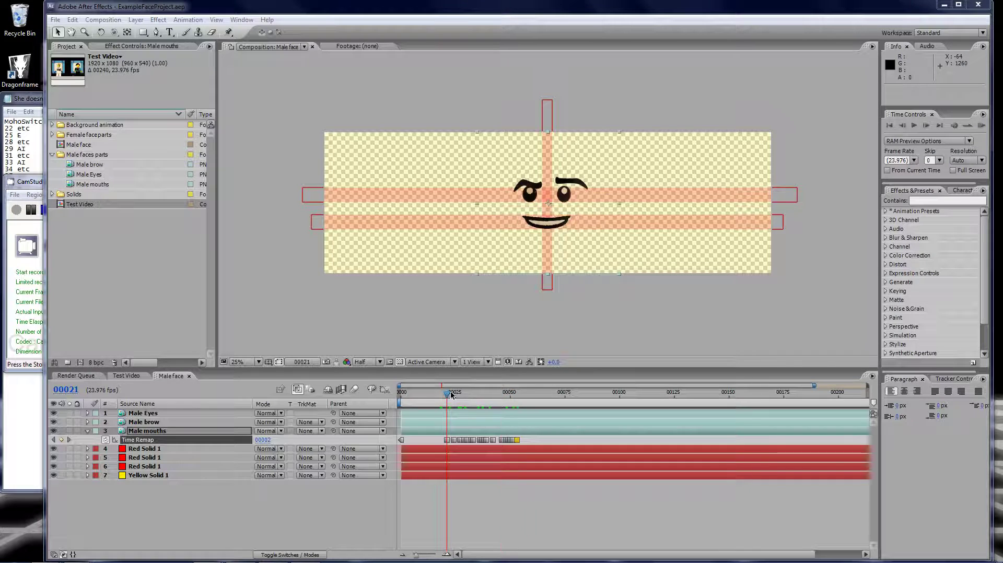
pyautogui.moveTo(452, 396); pyautogui.dragTo(489, 396)
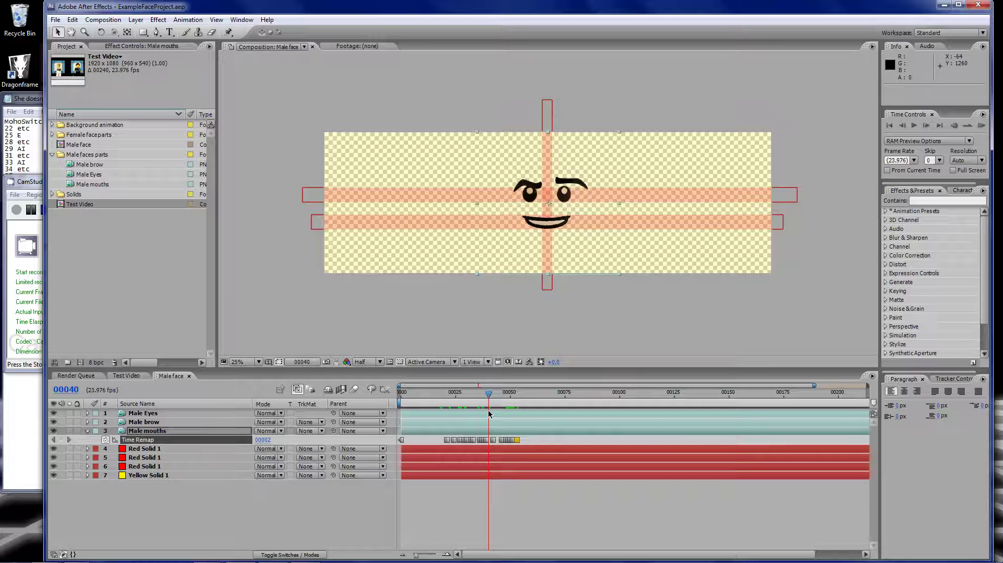
# - Add the Male face composition to the Test Video composition as a layer above IMG_0745.JPG, starting at frame 0
pyautogui.click(127, 375)
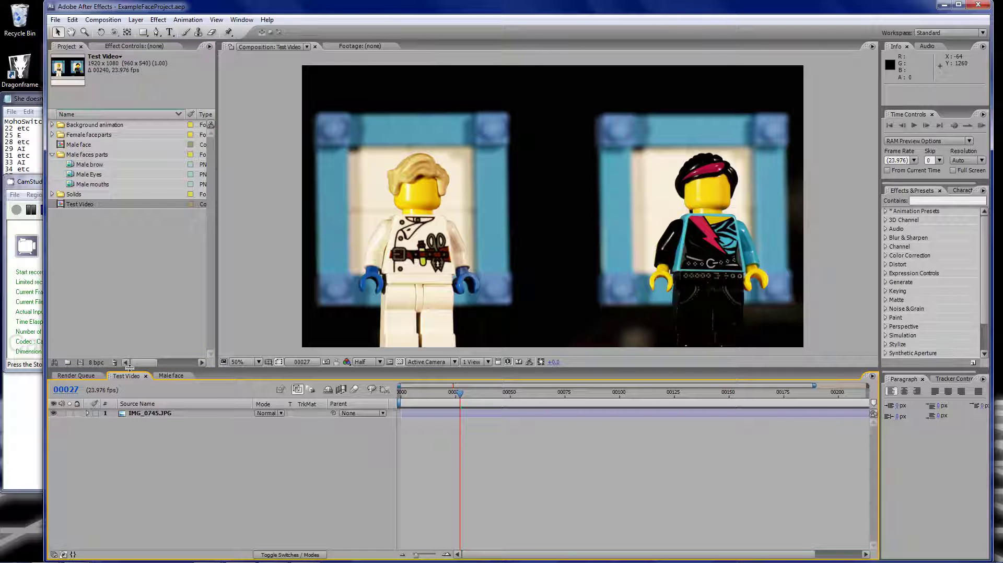
pyautogui.moveTo(78, 144); pyautogui.dragTo(402, 414)
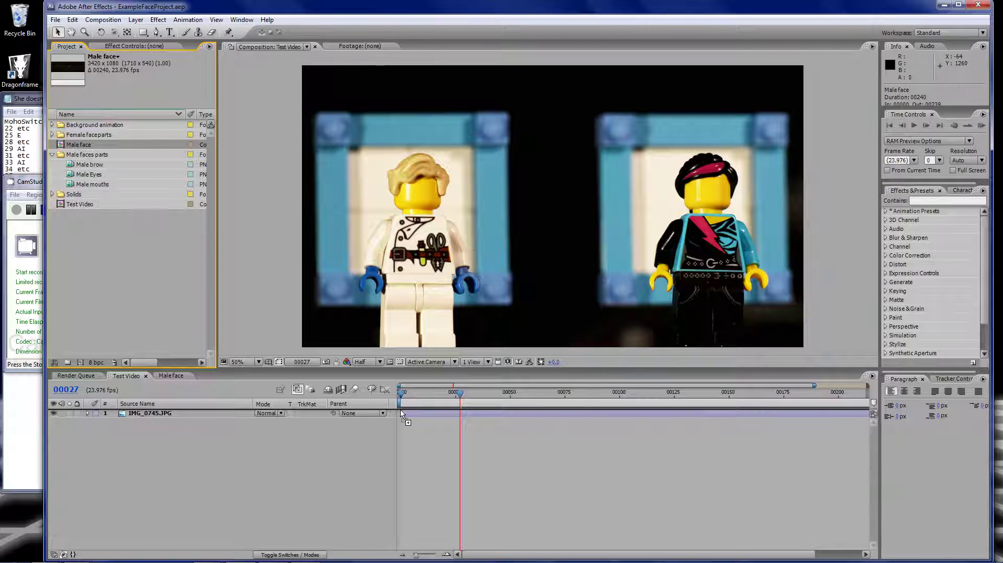
pyautogui.moveTo(403, 414); pyautogui.dragTo(402, 414)
# - Find the CC Cylinder effect and apply it to the Male face layer
pyautogui.click(918, 199)
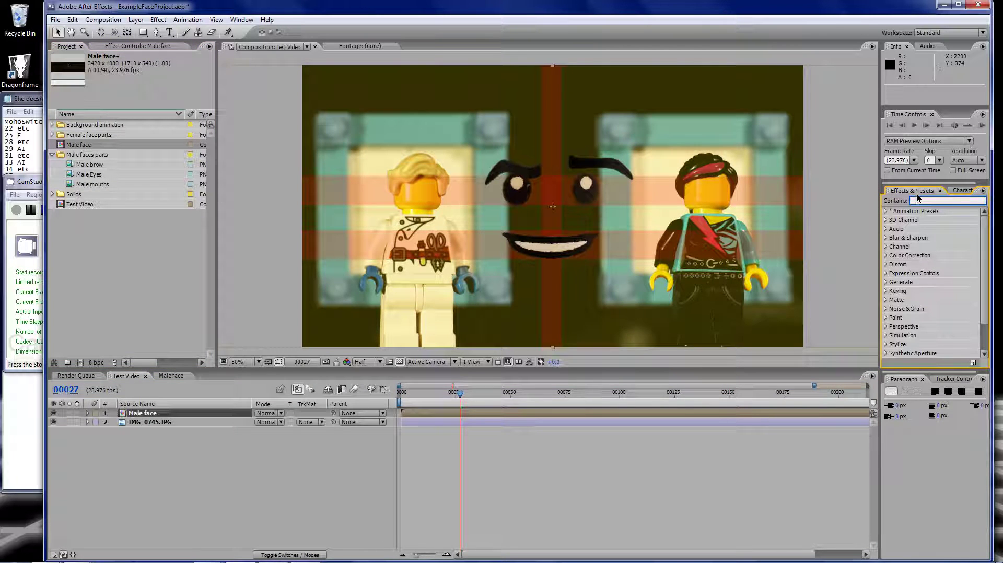
pyautogui.write('cc c')
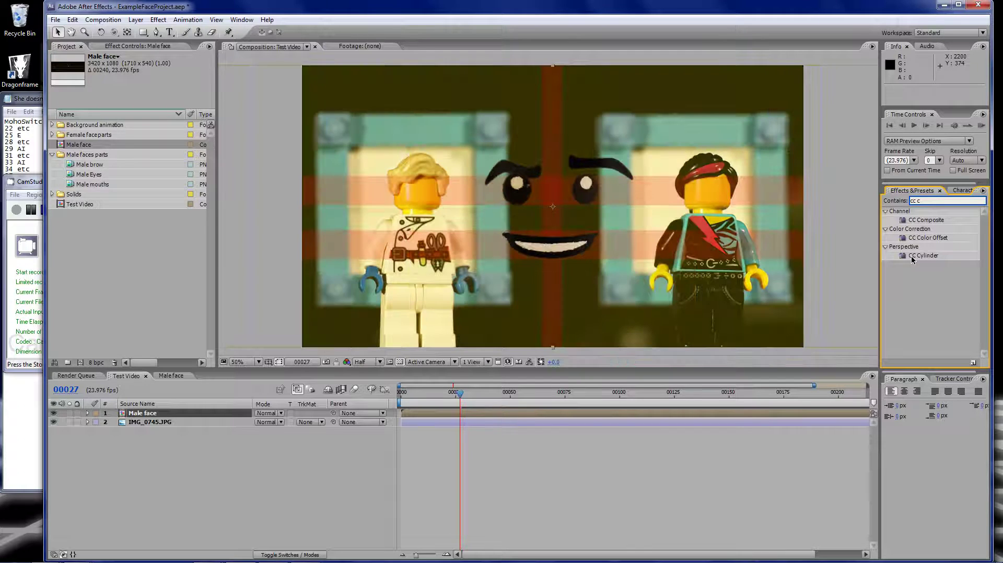
pyautogui.doubleClick(911, 255)
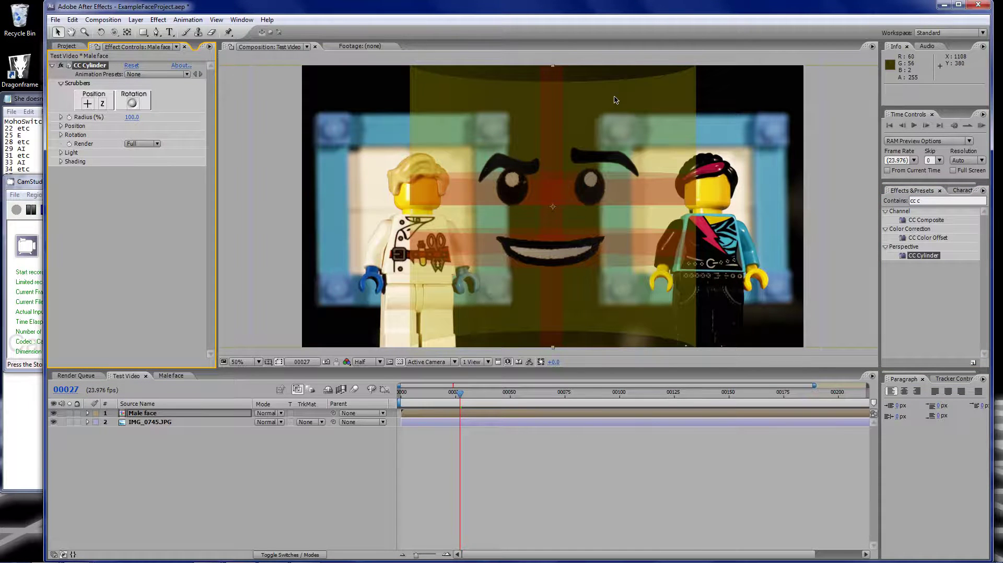
# - Scale the Male face layer down to about 16% and position it over the blond minifigure's head at about 442, 475
pyautogui.moveTo(664, 181); pyautogui.dragTo(551, 196)
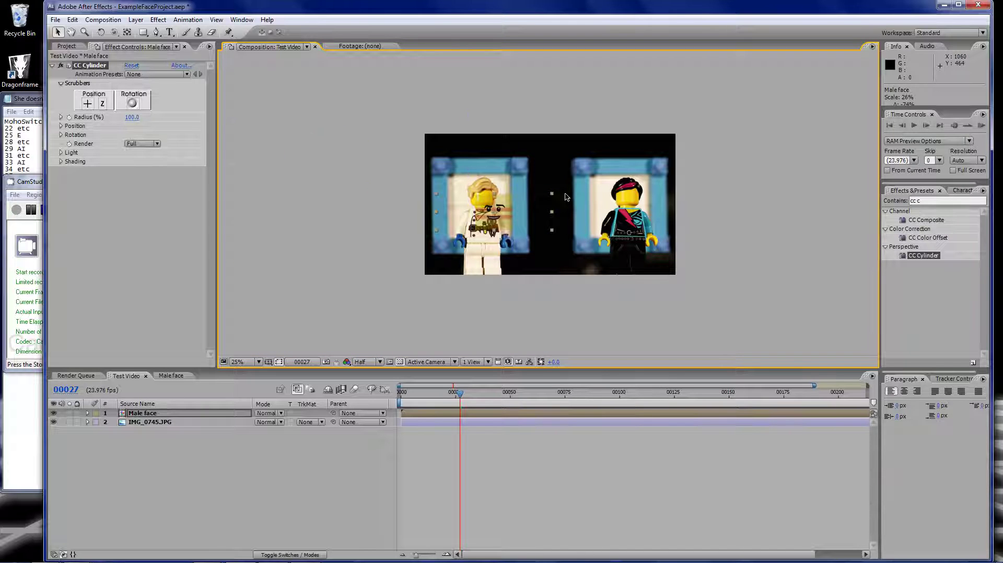
pyautogui.press('/')
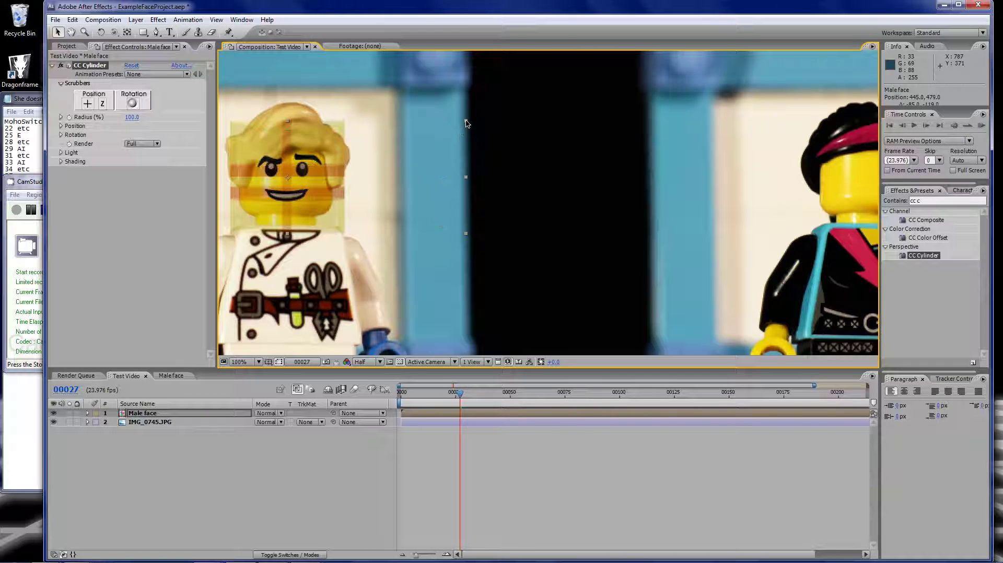
pyautogui.moveTo(466, 122); pyautogui.dragTo(424, 213)
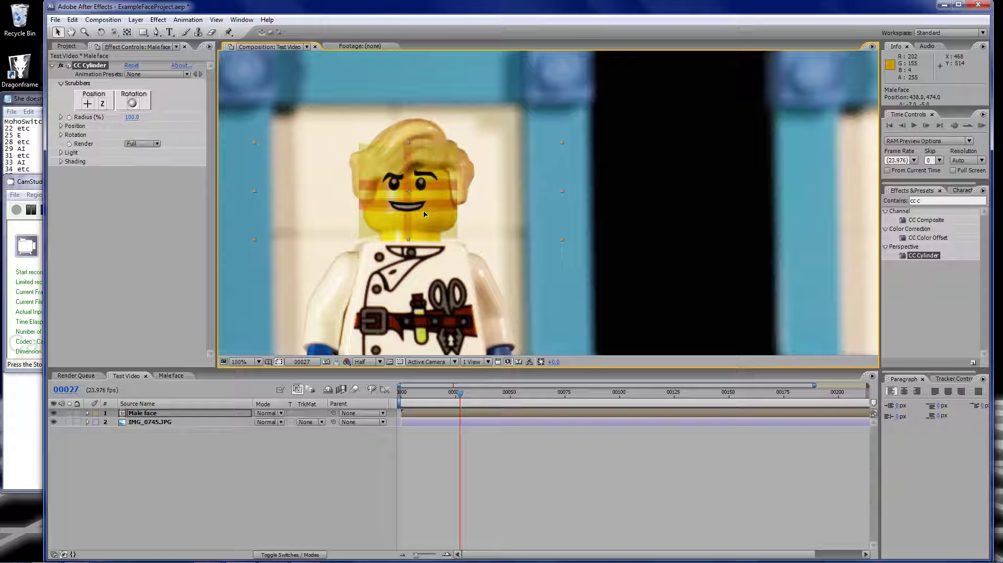
pyautogui.moveTo(424, 213); pyautogui.dragTo(426, 214)
pyautogui.click(560, 147)
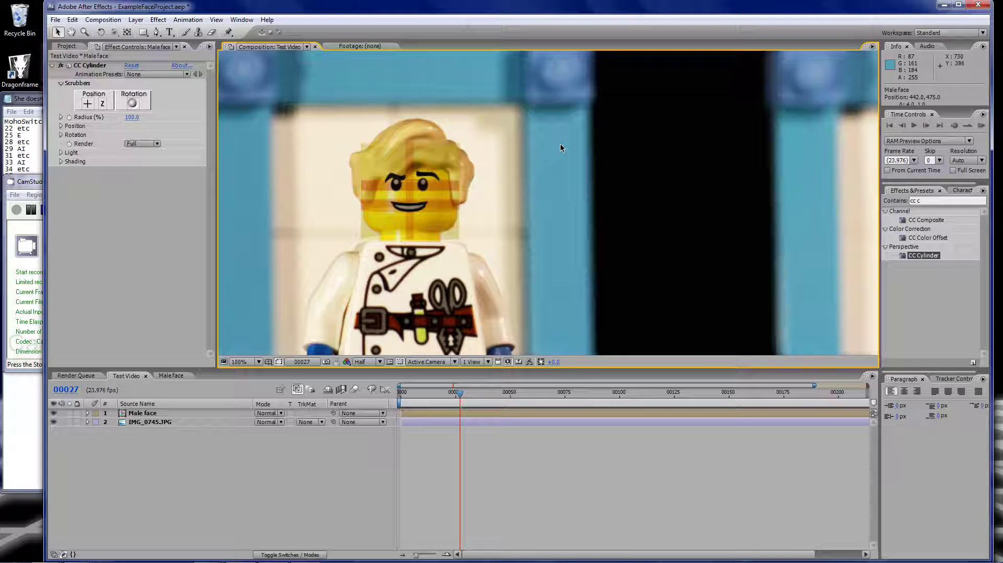
pyautogui.click(560, 146)
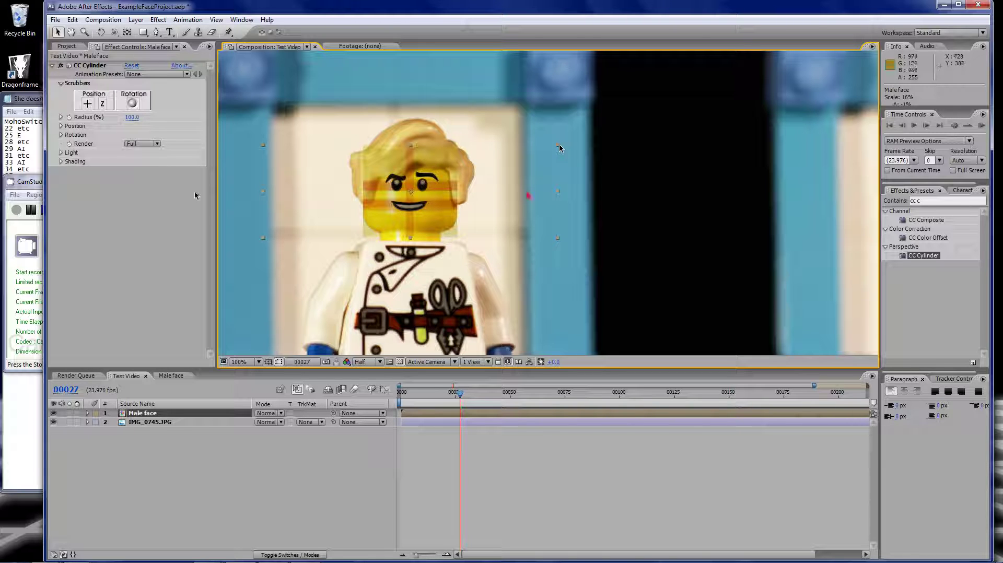
# - Examine the fit of the Male face on the minifigure's head up close at Full preview resolution
pyautogui.press('.')
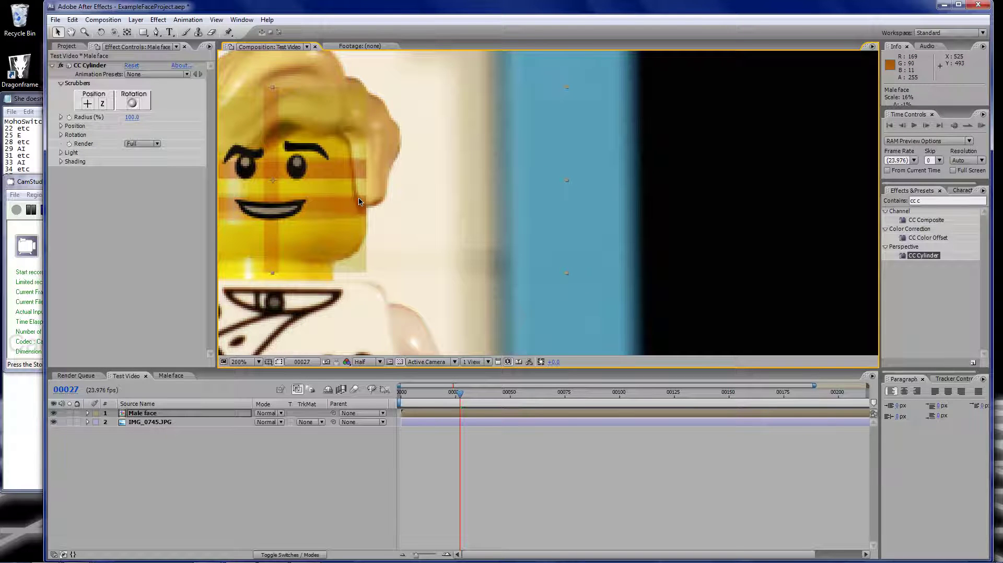
pyautogui.click(380, 362)
pyautogui.click(381, 362)
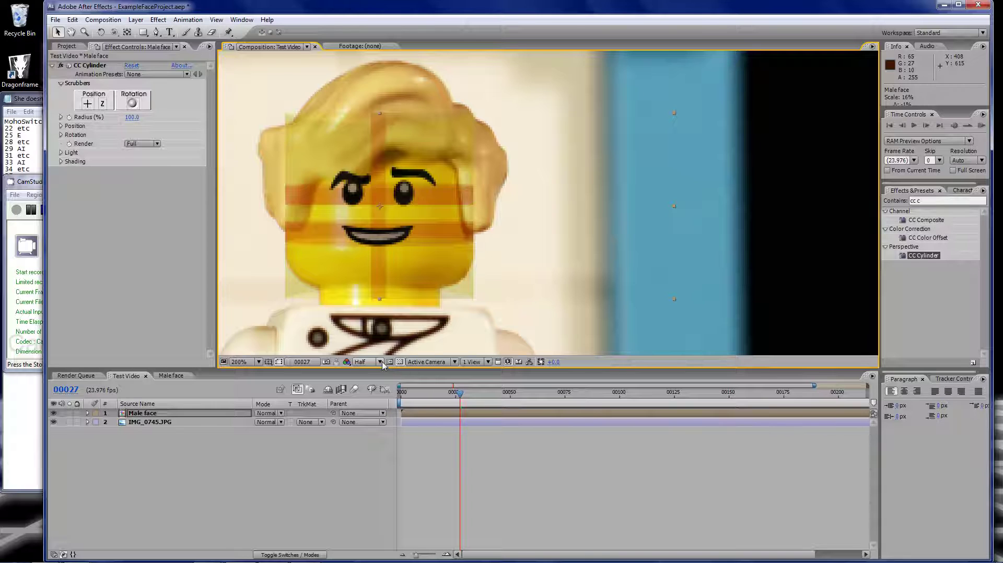
pyautogui.hotkey('ctrl', 'j')
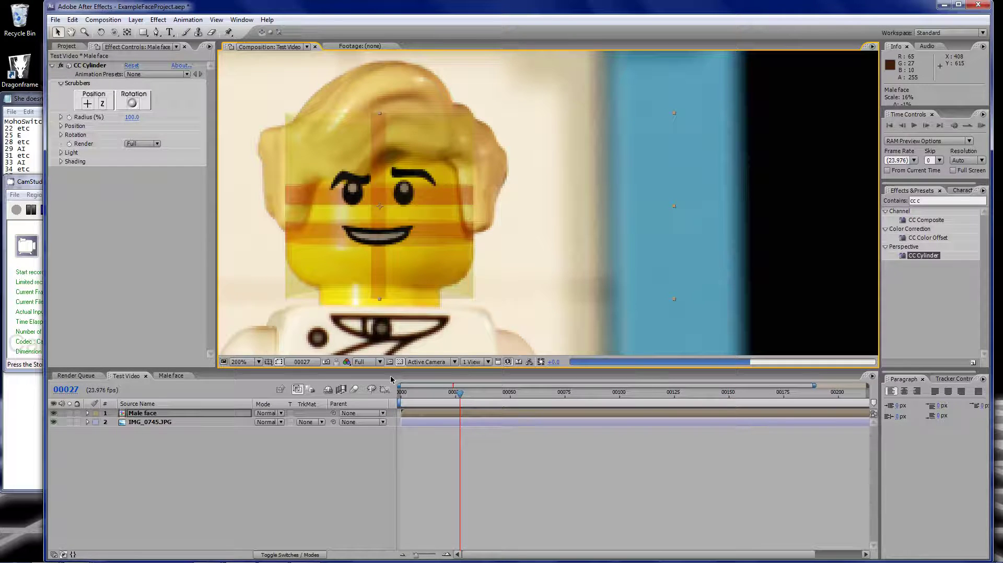
# - Hide the three red solids and the yellow solid in the Male face composition, and return to Test Video
pyautogui.doubleClick(246, 413)
pyautogui.moveTo(54, 449); pyautogui.dragTo(54, 476)
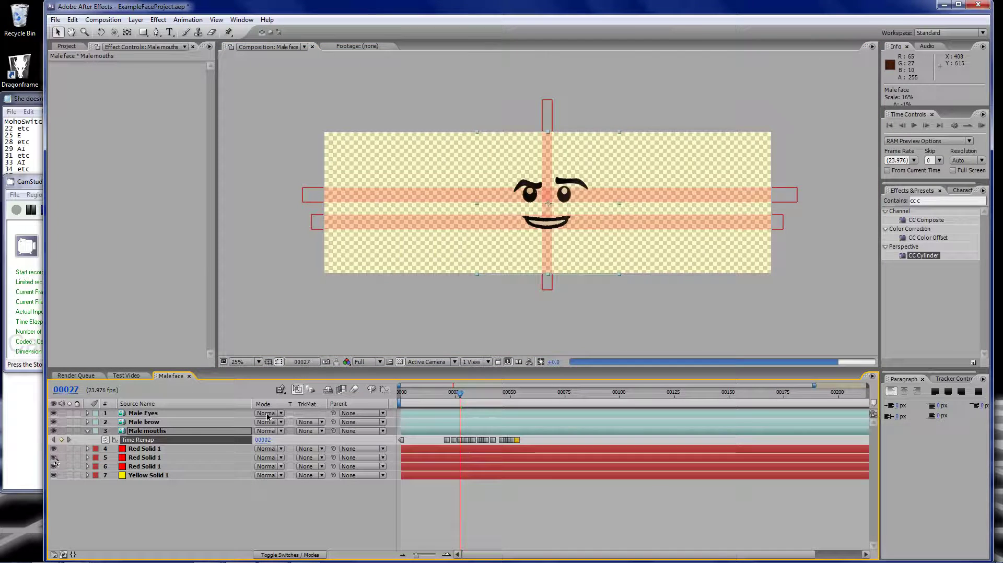
pyautogui.click(133, 376)
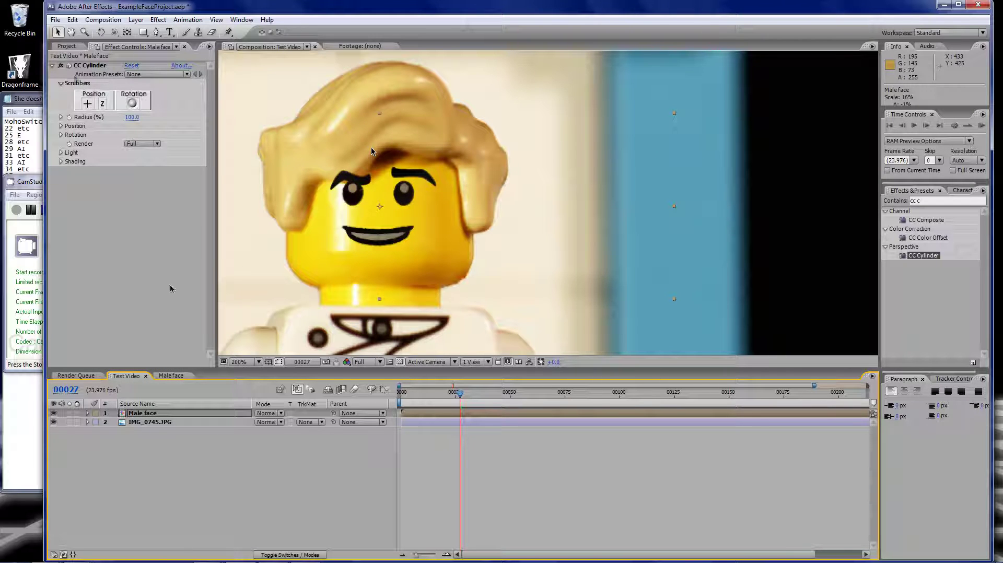
# - Try the Third preview resolution for Test Video, and settle on Half
pyautogui.click(380, 362)
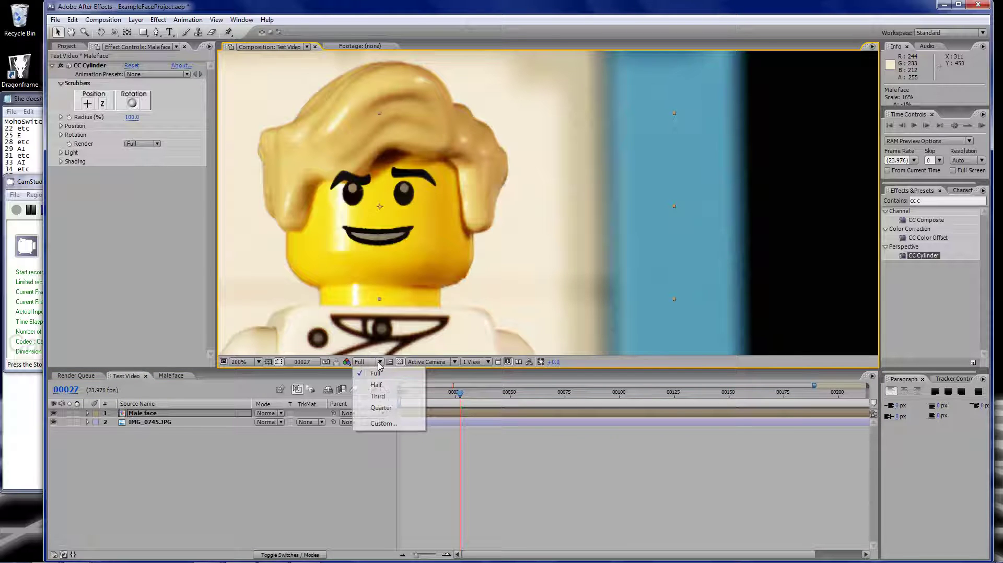
pyautogui.click(377, 396)
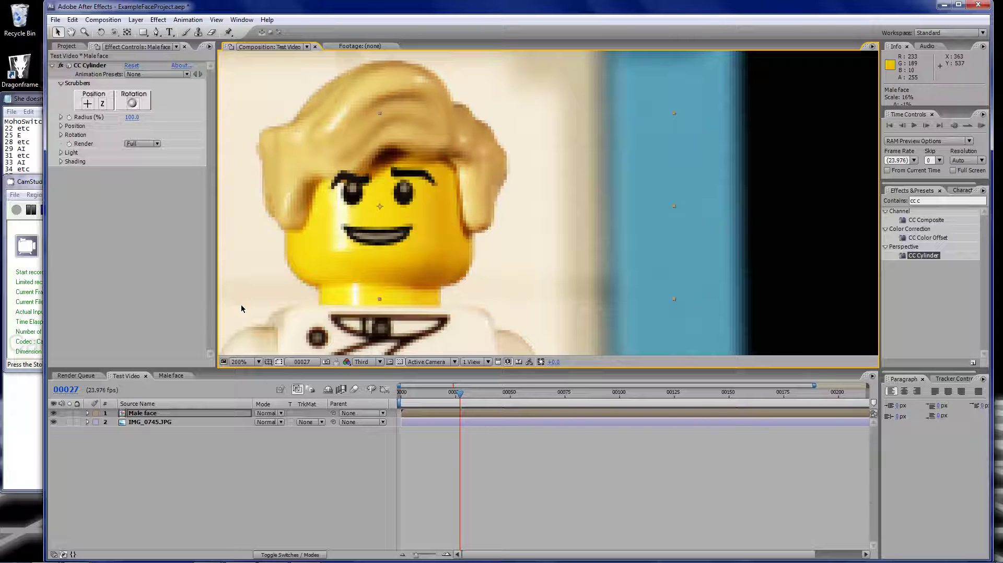
pyautogui.hotkey('ctrl', 'shift', 'j')
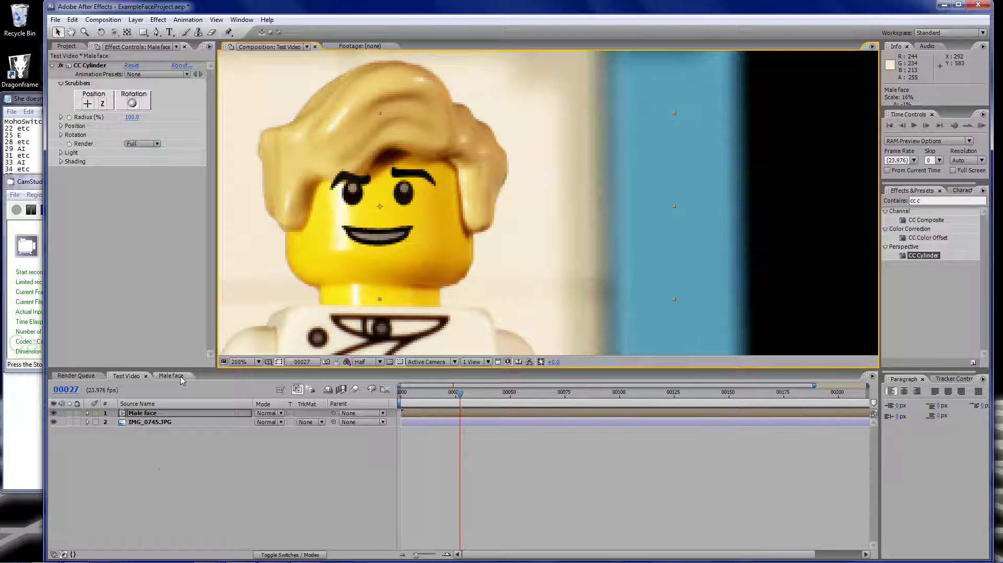
# - Show the yellow solid in the Male face composition, and raise the CC Cylinder light intensity to 280 in Test Video
pyautogui.click(181, 377)
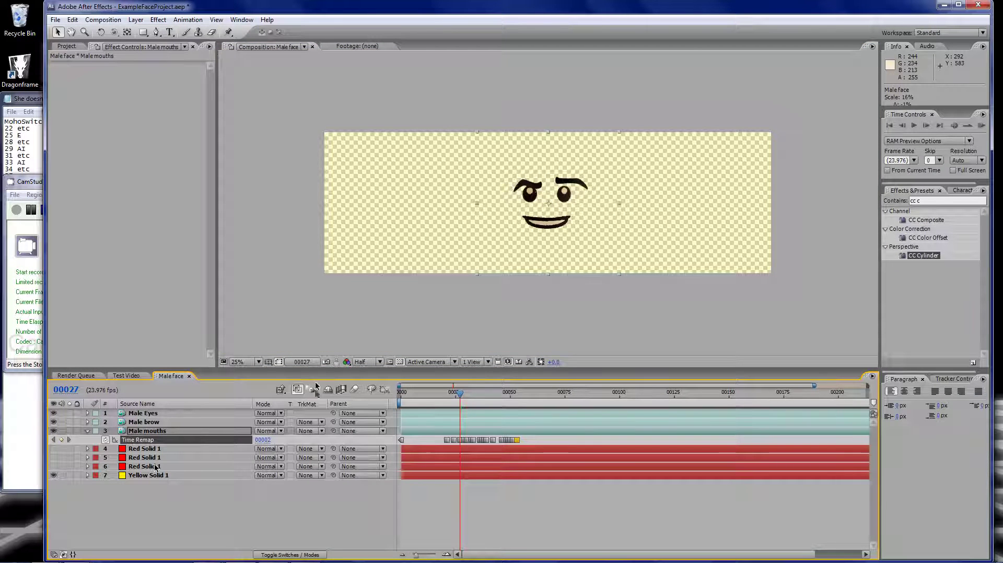
pyautogui.click(127, 376)
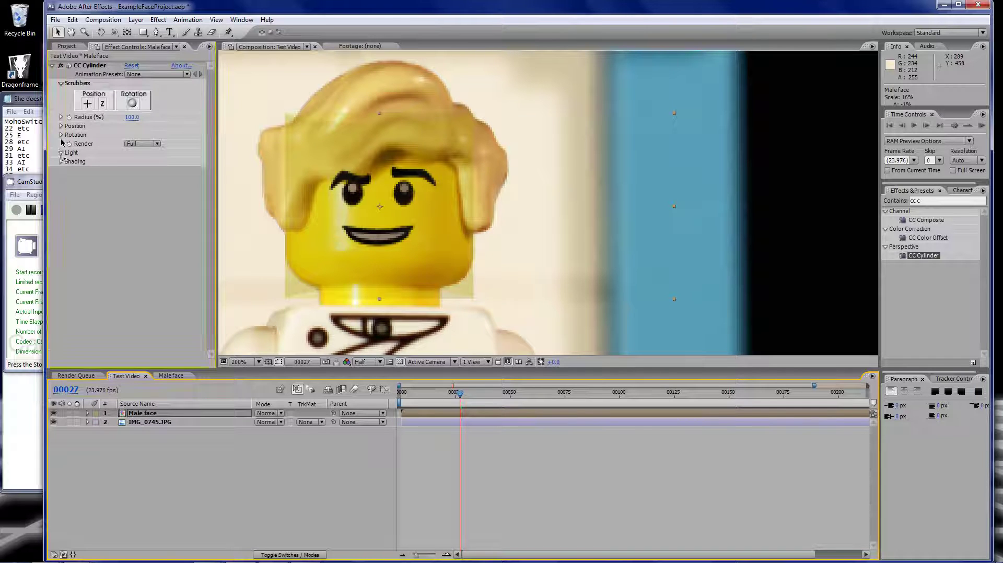
pyautogui.click(61, 153)
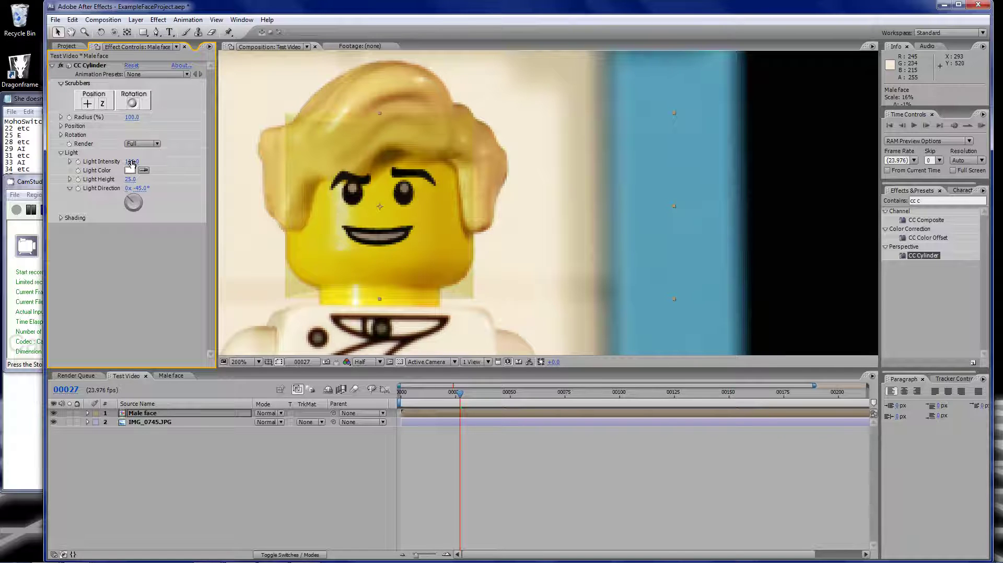
pyautogui.moveTo(131, 162); pyautogui.dragTo(232, 166)
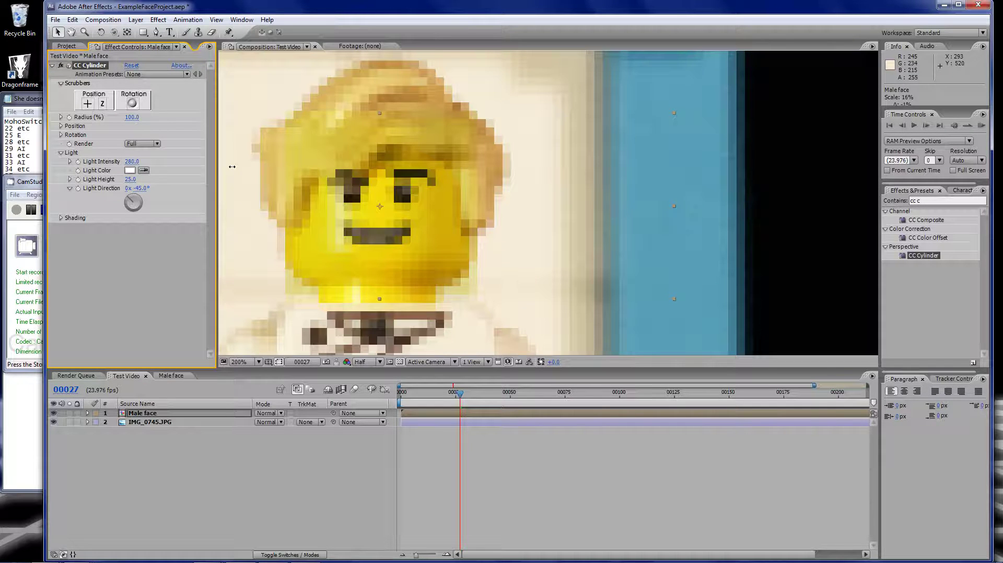
# - Try several CC Cylinder light directions, choose -27°, and set the light height to 61
pyautogui.moveTo(232, 167); pyautogui.dragTo(201, 212)
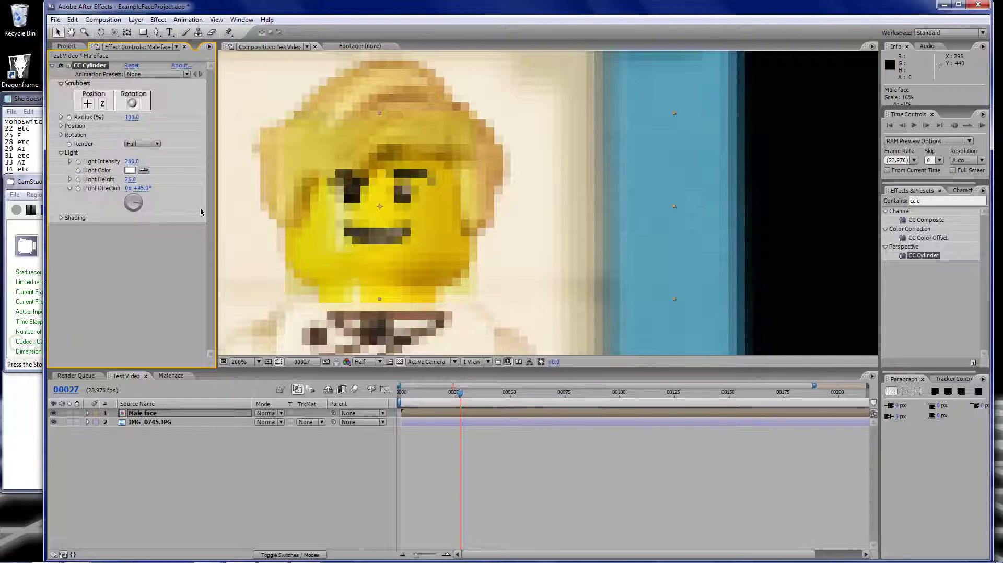
pyautogui.moveTo(201, 212); pyautogui.dragTo(139, 192)
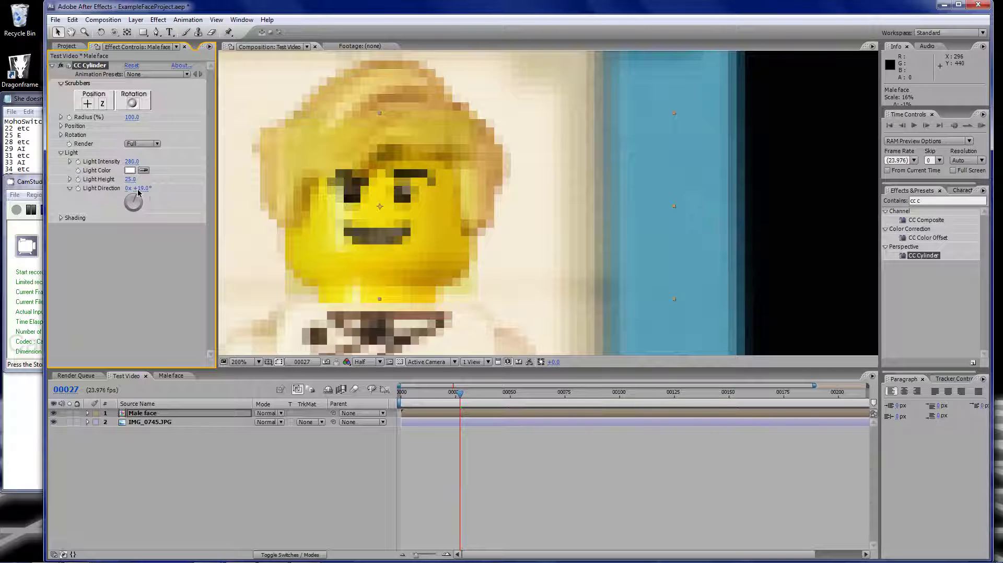
pyautogui.moveTo(139, 192); pyautogui.dragTo(144, 205)
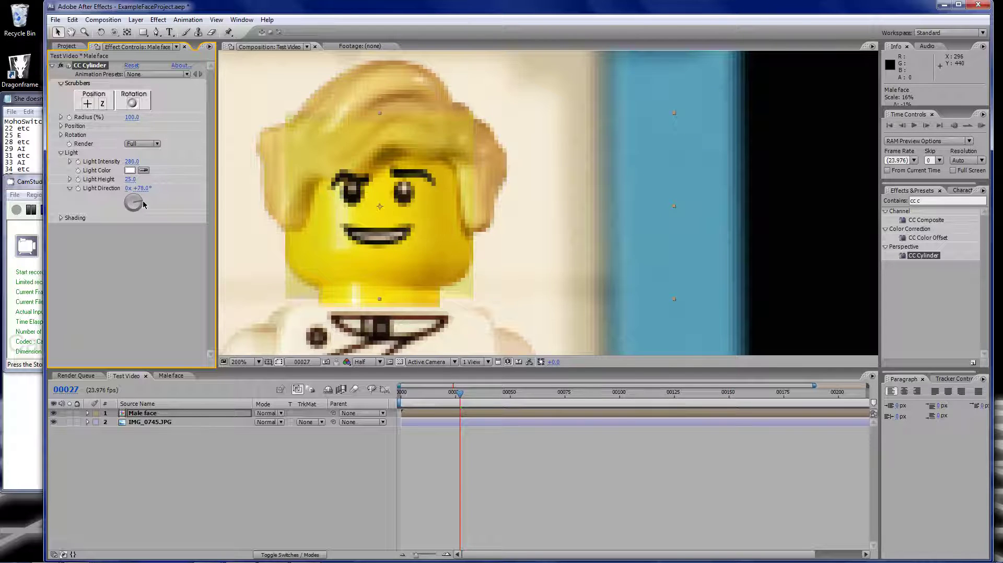
pyautogui.moveTo(144, 204); pyautogui.dragTo(125, 188)
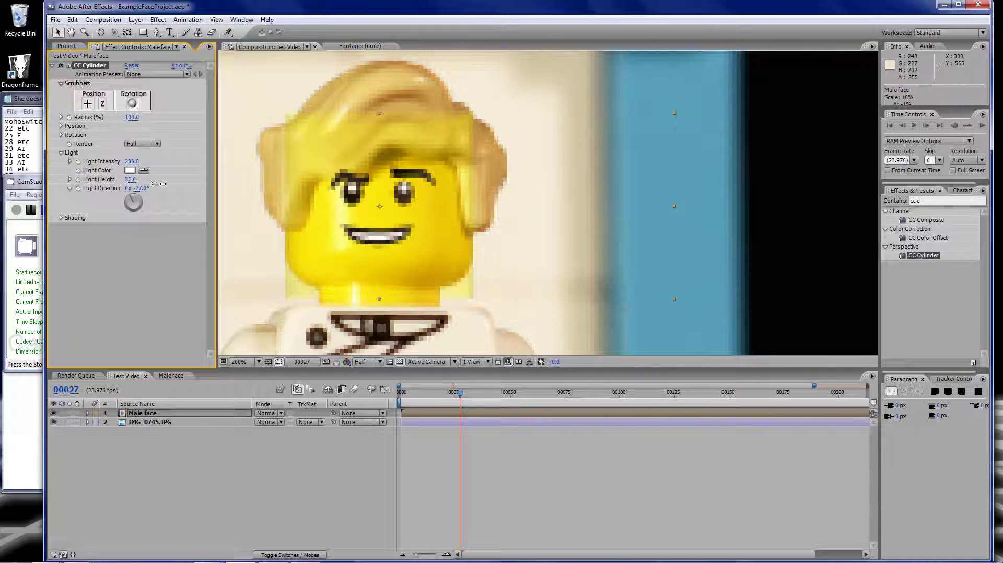
pyautogui.moveTo(163, 184); pyautogui.dragTo(188, 297)
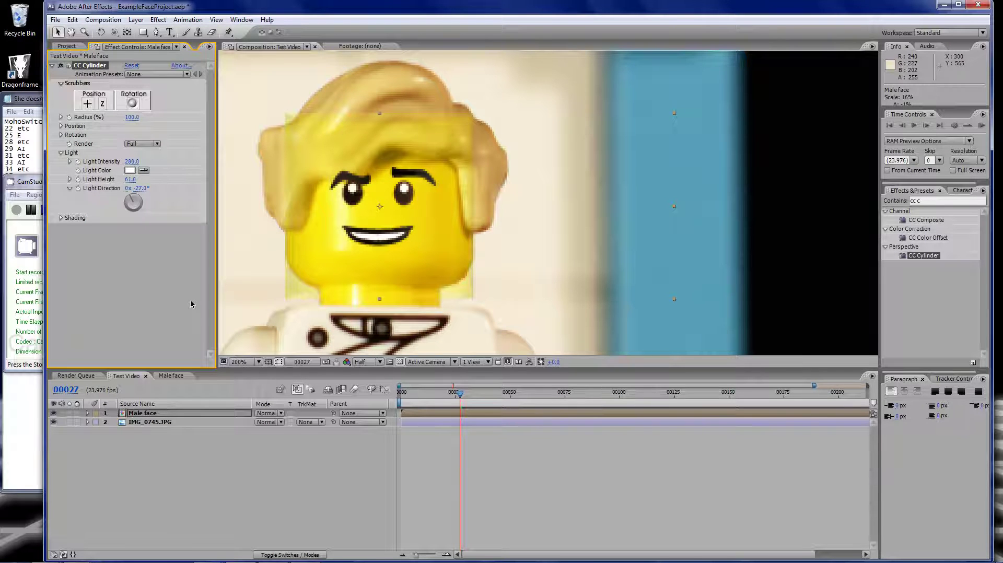
# - Lower the CC Cylinder light intensity on the Male face layer to 175
pyautogui.moveTo(132, 162); pyautogui.dragTo(111, 161)
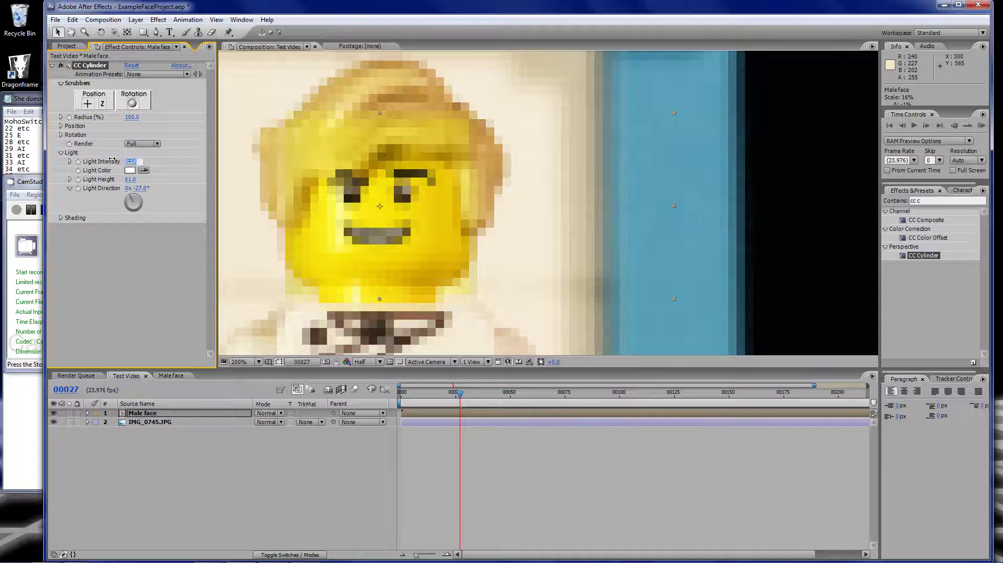
pyautogui.click(131, 161)
pyautogui.write('20')
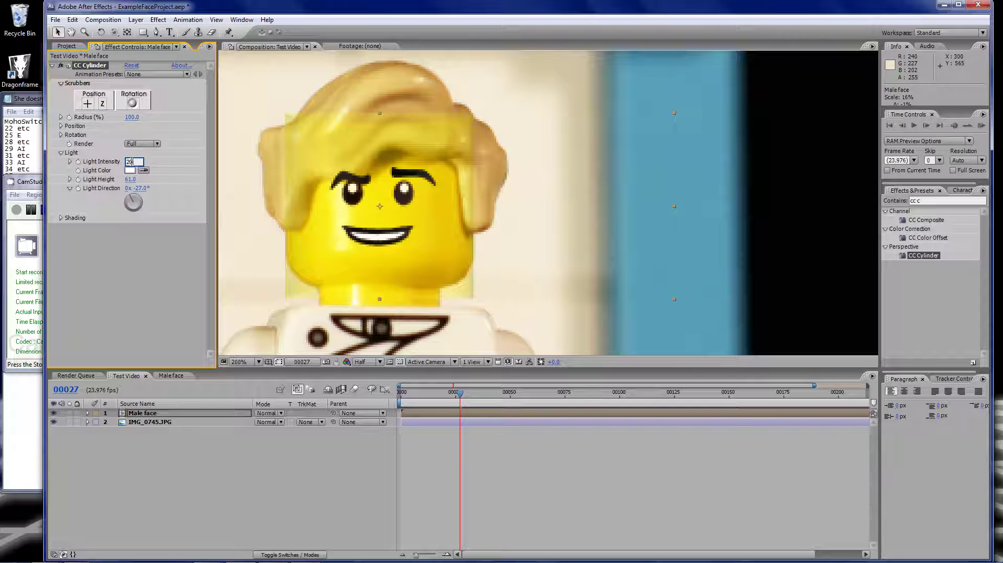
pyautogui.press('Return')
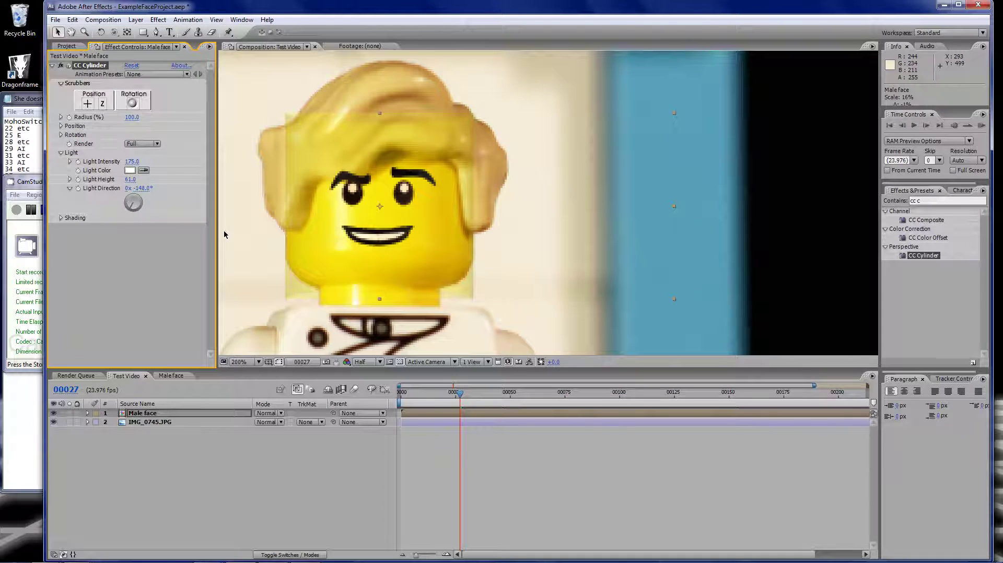
# - Try further CC Cylinder light directions to match the head's shading, and settle on -80°
pyautogui.moveTo(139, 188); pyautogui.dragTo(170, 192)
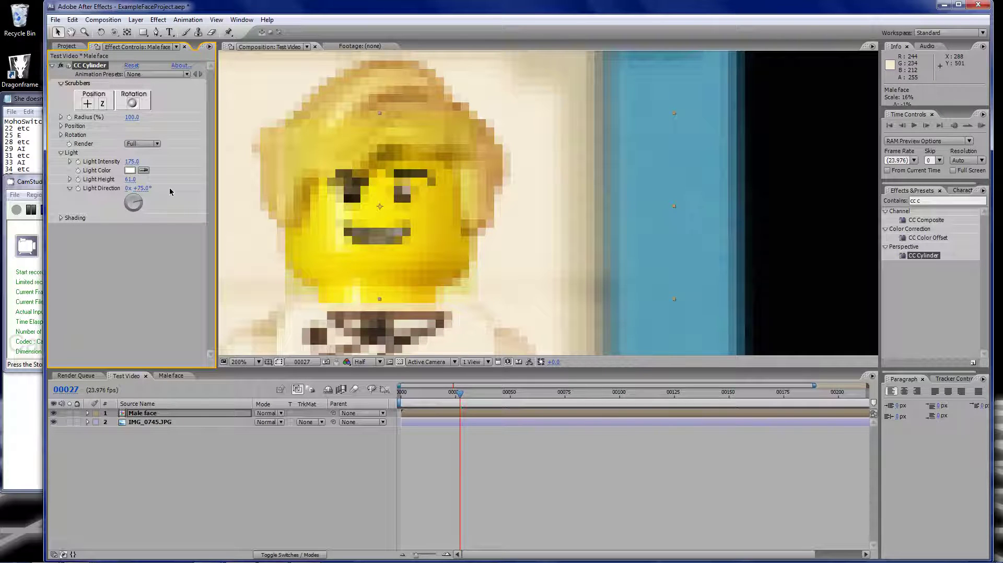
pyautogui.moveTo(170, 192); pyautogui.dragTo(176, 226)
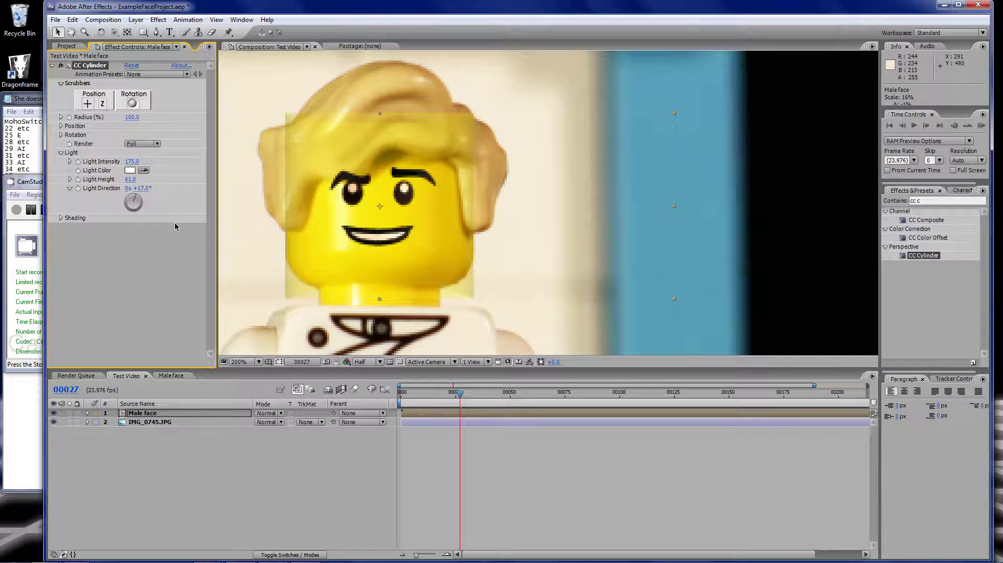
pyautogui.moveTo(175, 221); pyautogui.dragTo(175, 222)
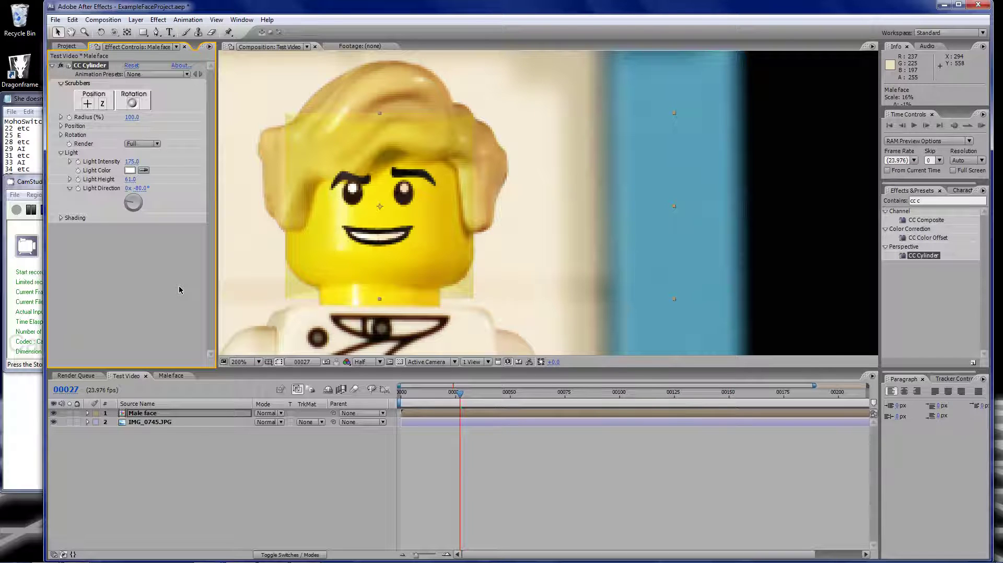
# - Hide the yellow solid in the Male face composition, and set the Male face layer's opacity to 95% in Test Video
pyautogui.click(176, 377)
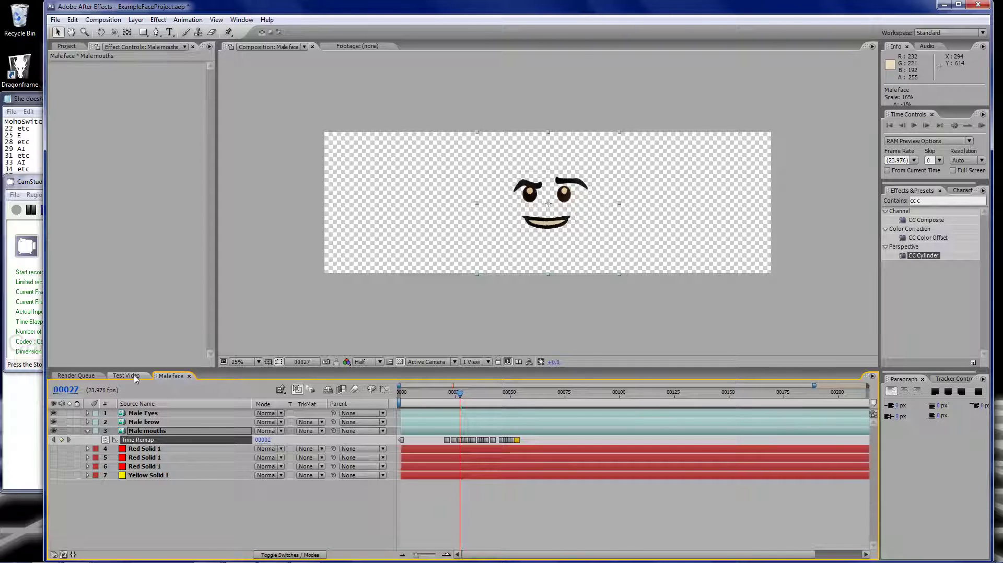
pyautogui.click(128, 377)
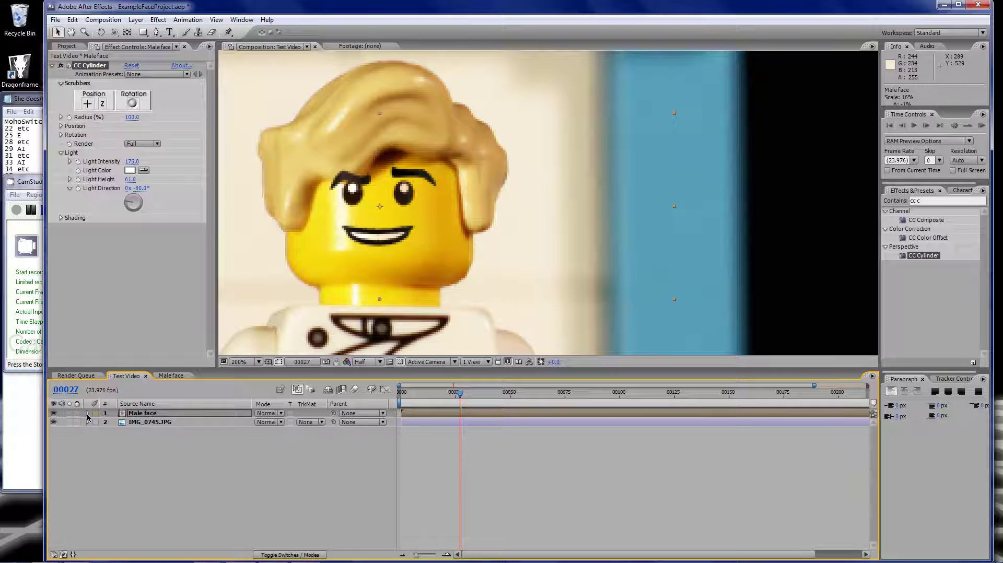
pyautogui.click(88, 414)
pyautogui.click(261, 475)
pyautogui.write('9')
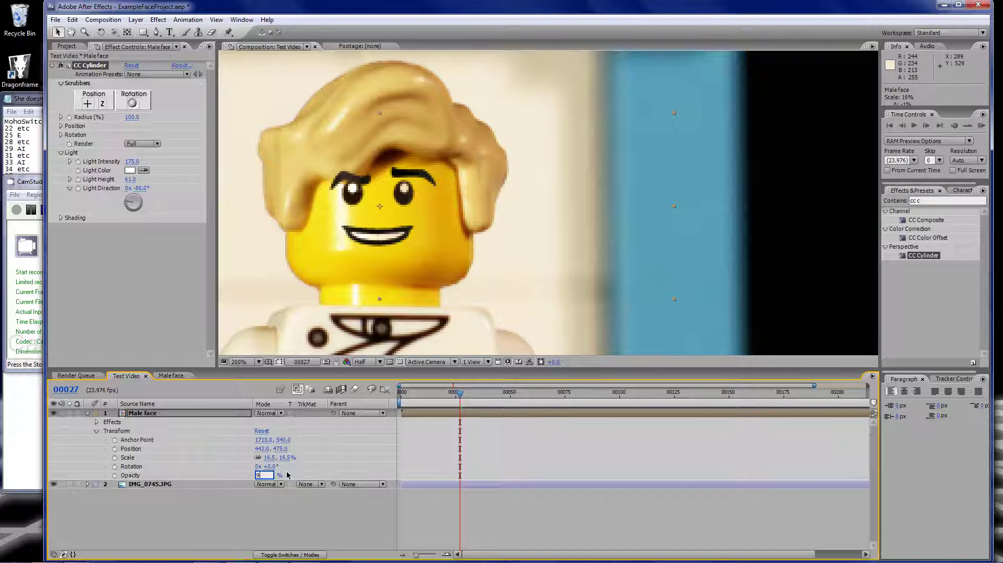
pyautogui.write('5')
pyautogui.press('Return')
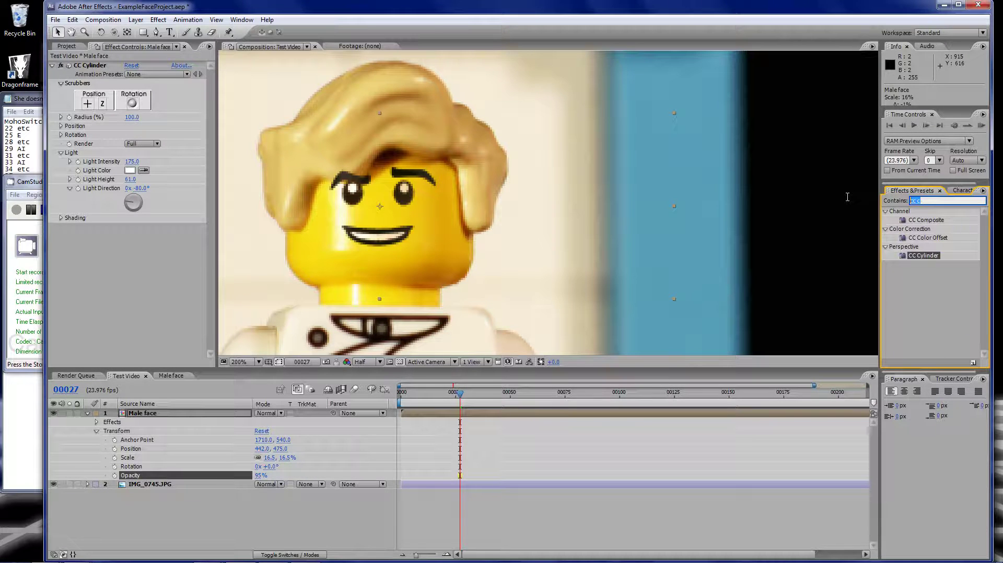
# - Apply a Gaussian Blur effect to the Male face layer with a blurriness of 0.5
pyautogui.write('blur')
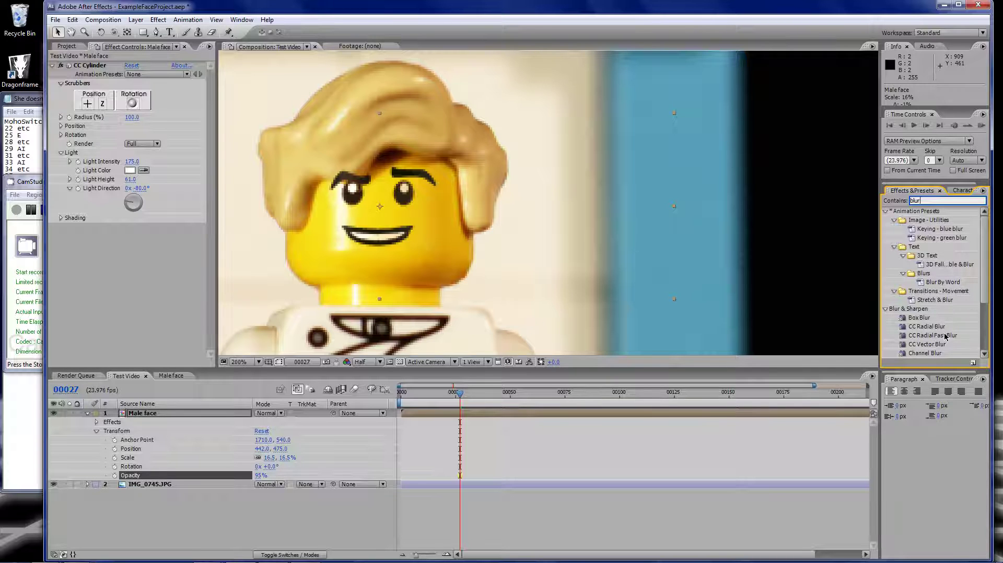
pyautogui.scroll(-2, 947, 337)
pyautogui.scroll(-2, 939, 300)
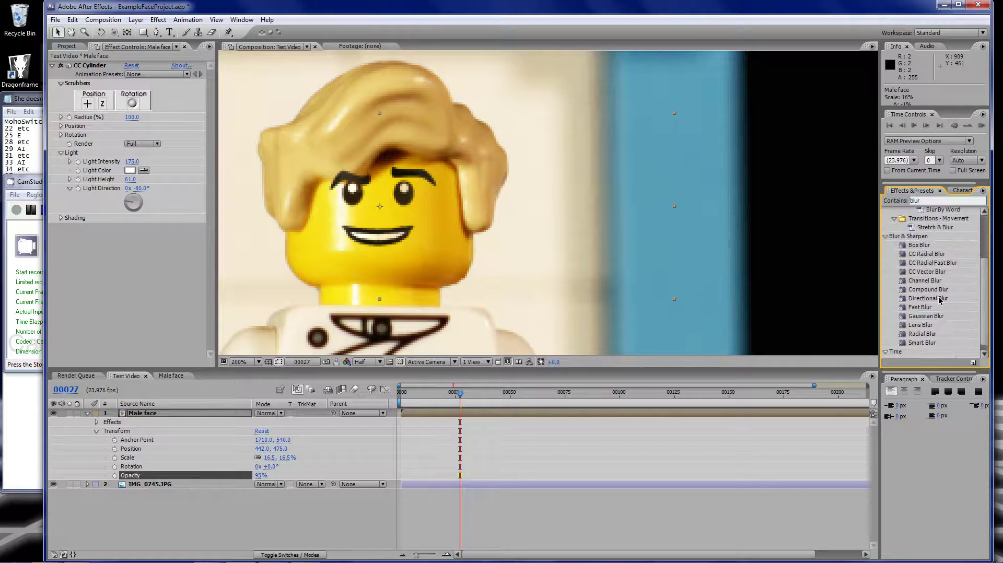
pyautogui.moveTo(926, 316); pyautogui.dragTo(437, 419)
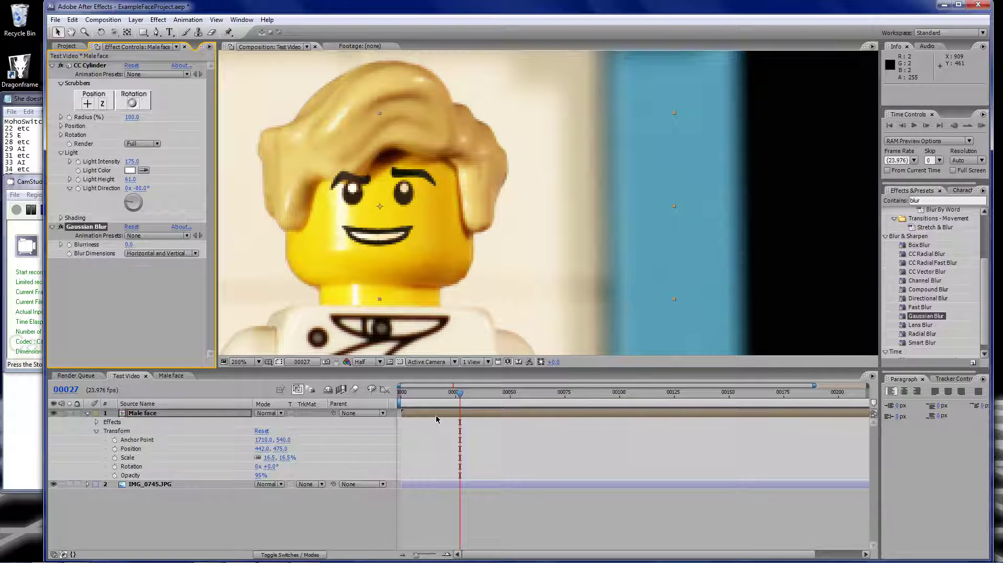
pyautogui.moveTo(129, 245); pyautogui.dragTo(132, 245)
# - Set the Test Video preview resolution to Full and view the composition at 100%
pyautogui.click(379, 361)
pyautogui.click(376, 373)
pyautogui.press(',')
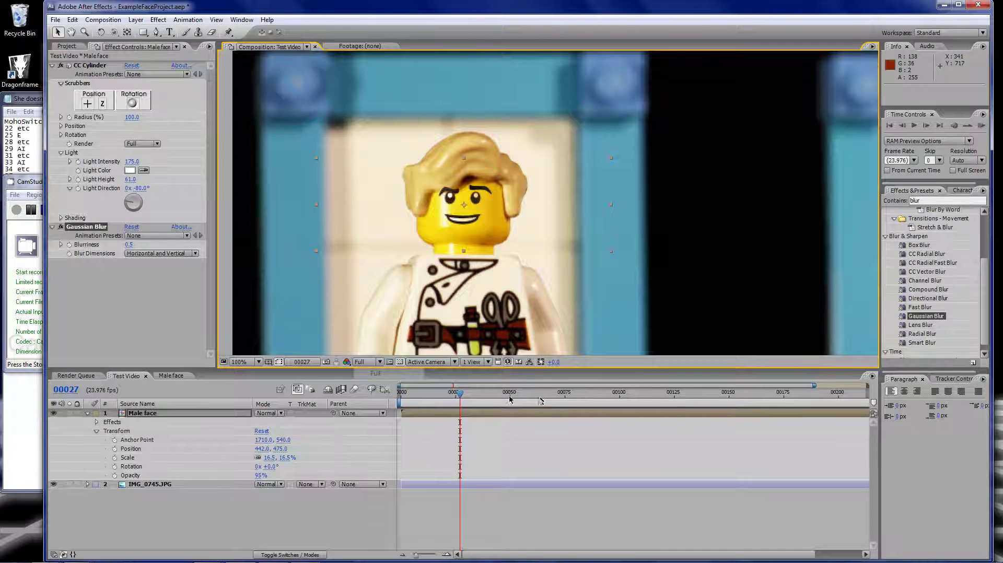
# - Turn the face on the head by setting the CC Cylinder Y rotation to -15°
pyautogui.click(61, 134)
pyautogui.click(61, 134)
pyautogui.click(62, 134)
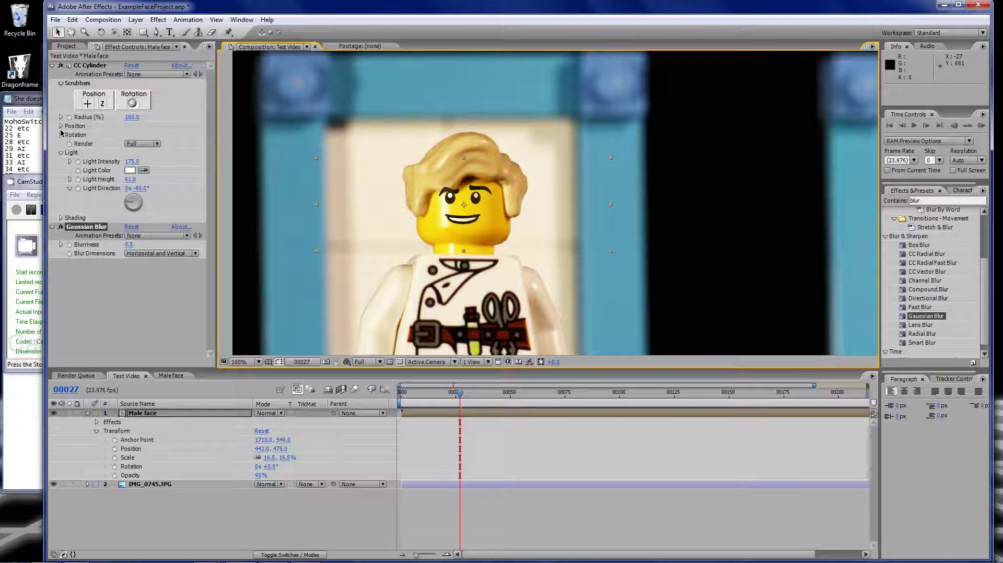
pyautogui.moveTo(138, 184); pyautogui.dragTo(143, 188)
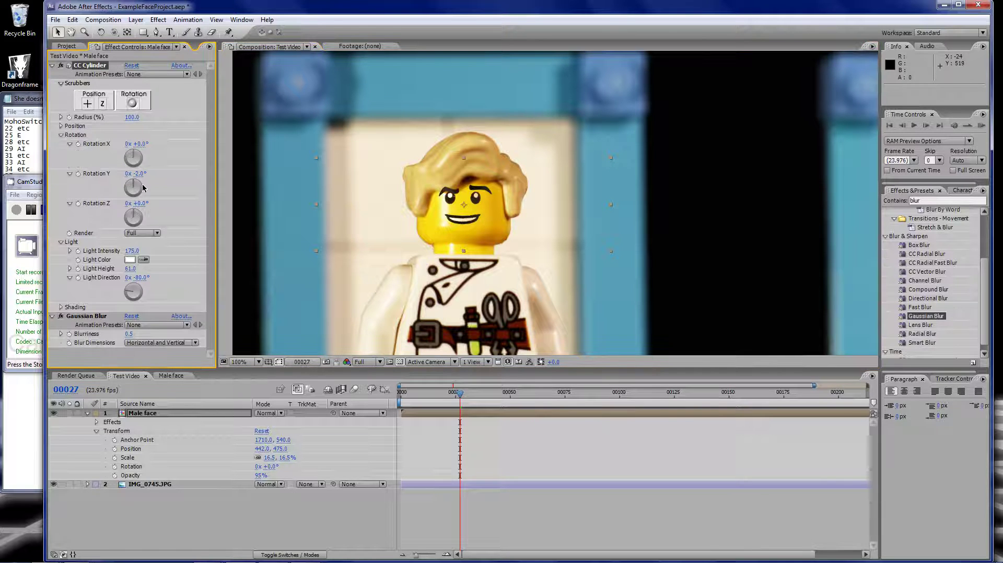
pyautogui.moveTo(143, 188); pyautogui.dragTo(131, 184)
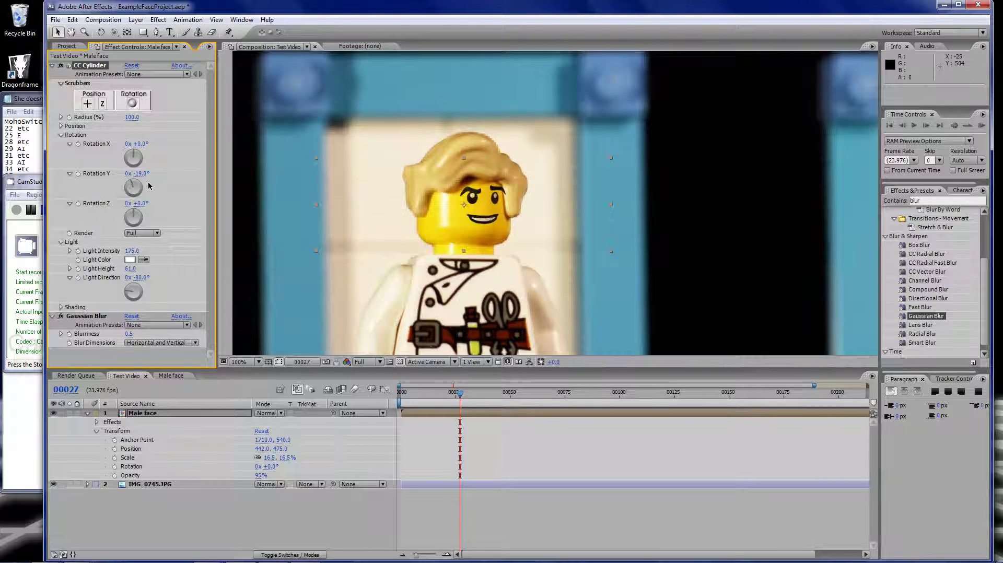
pyautogui.moveTo(140, 183); pyautogui.dragTo(142, 193)
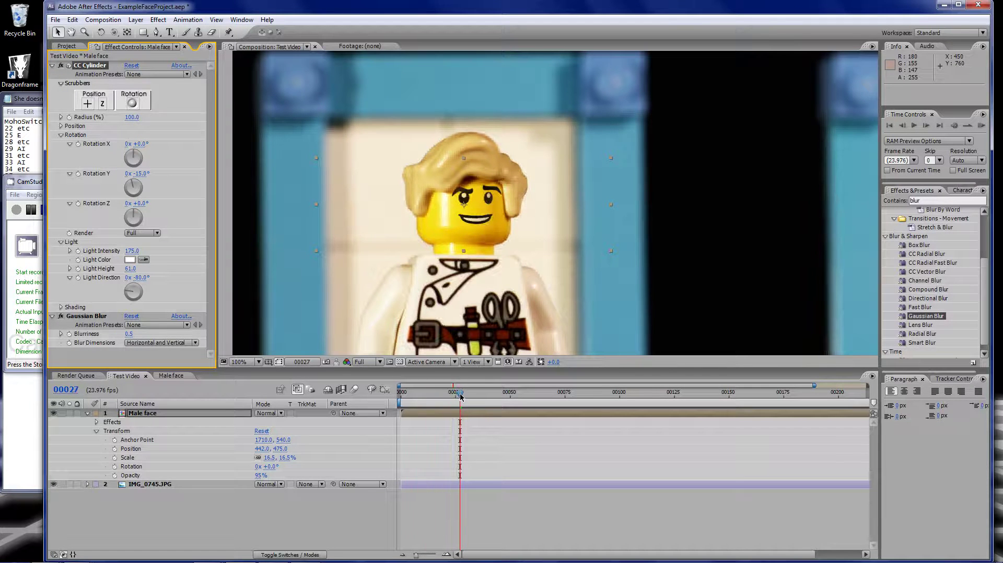
# - Check the turned face's mouth at frame 44 with both minifigures in view, and deselect the Male face layer
pyautogui.moveTo(461, 397); pyautogui.dragTo(496, 397)
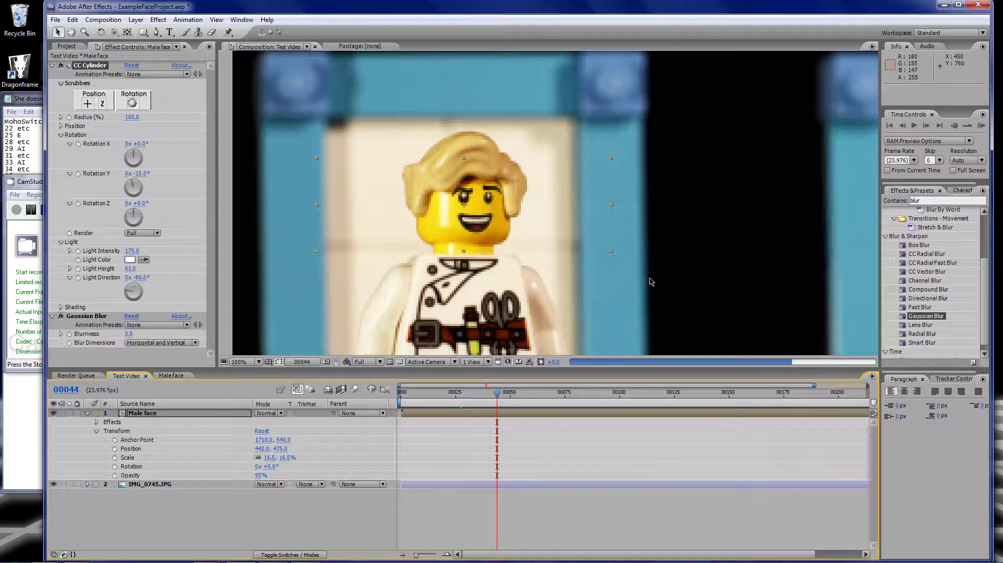
pyautogui.scroll(-2, 651, 282)
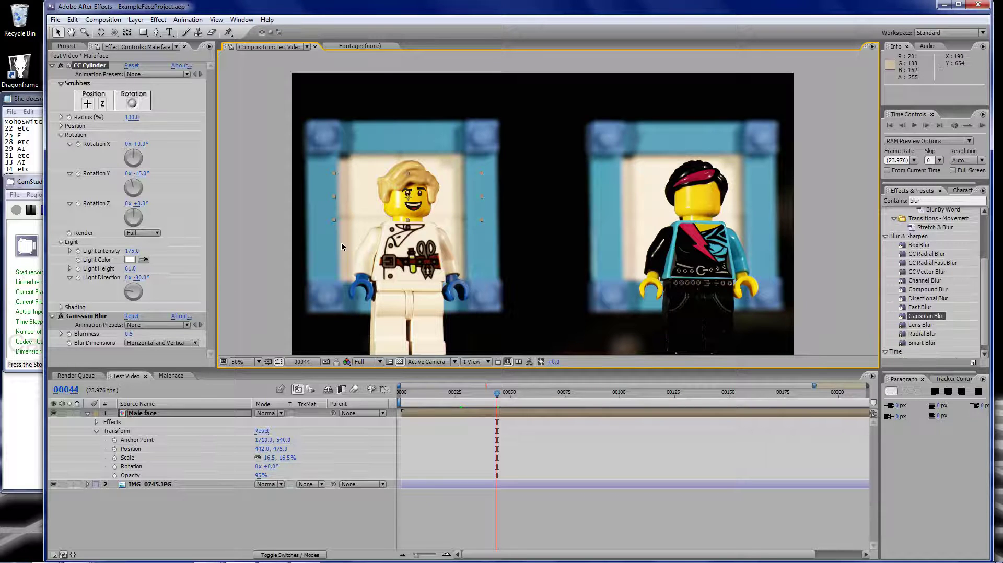
pyautogui.press('F2')
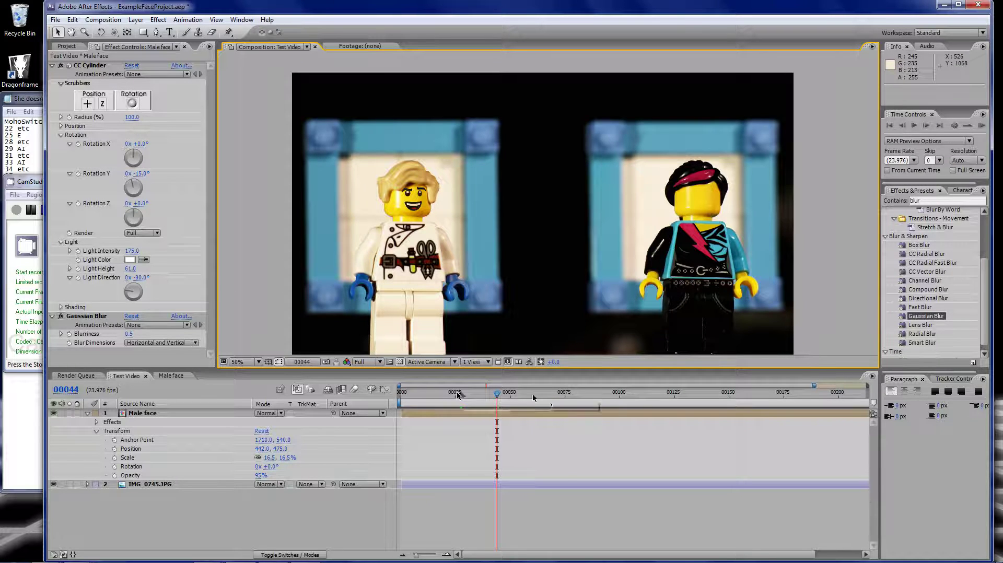